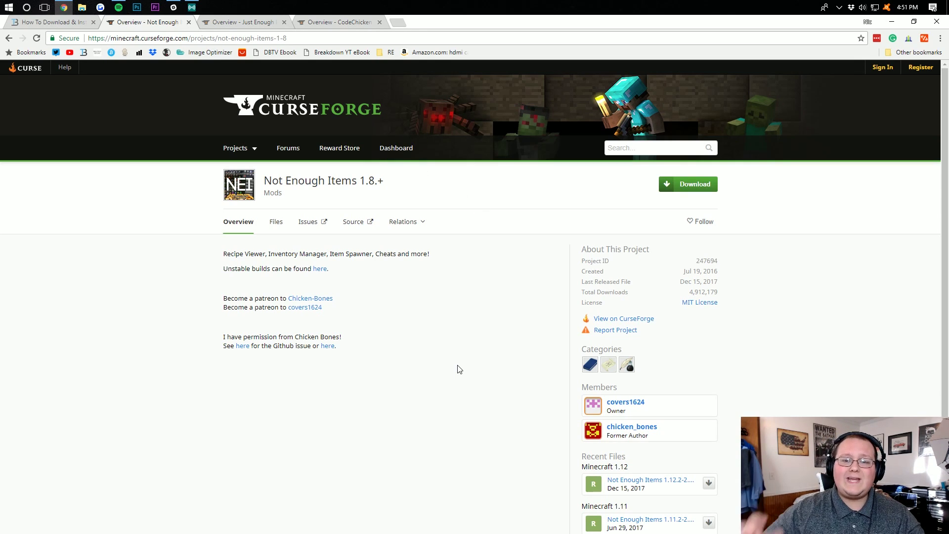
Go from the Forge install article to the Forge download site
{"action": "left_click", "coordinate": [68, 25]}
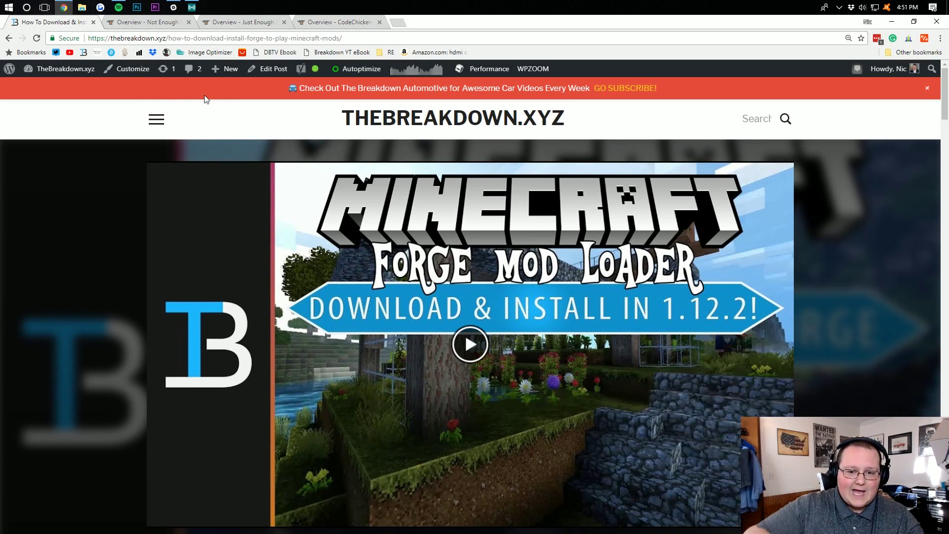
{"action": "scroll", "coordinate": [289, 130], "scroll_direction": "down", "scroll_amount": 10}
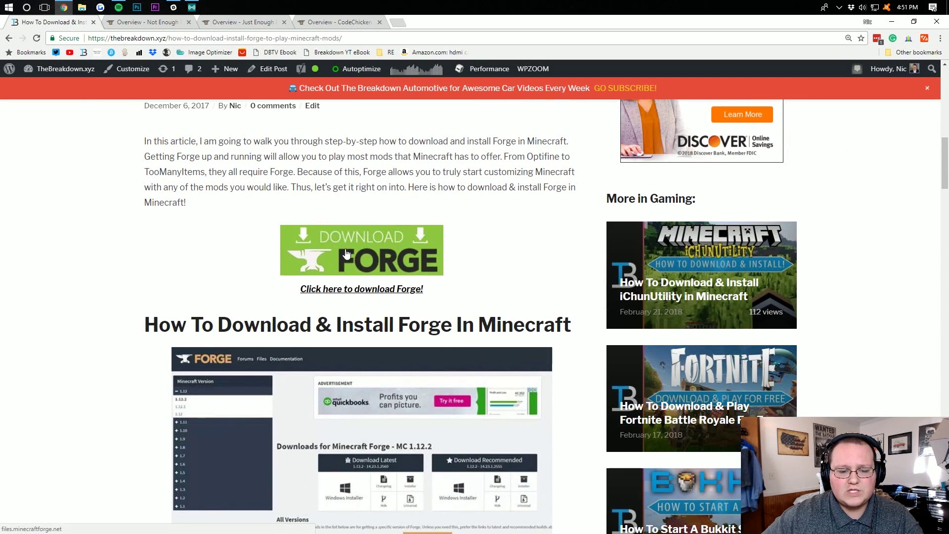
{"action": "left_click", "coordinate": [356, 233]}
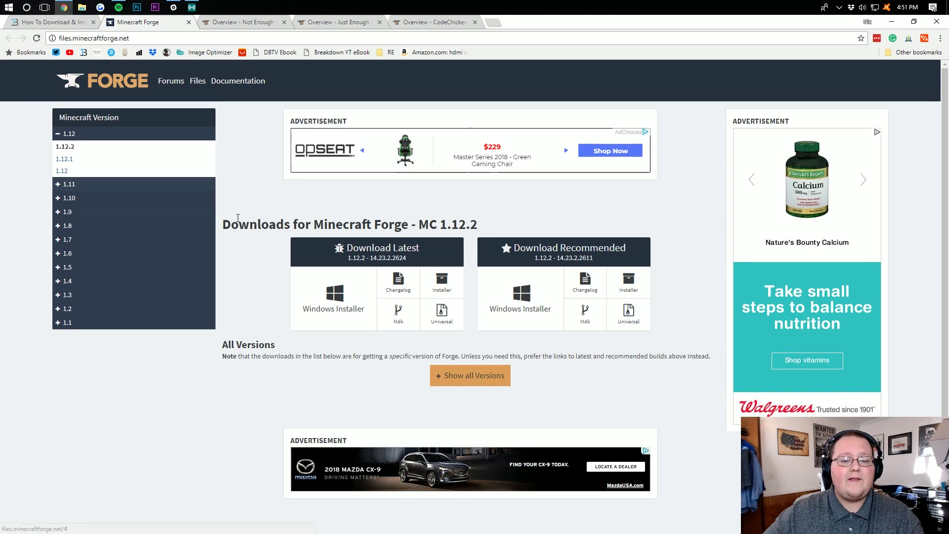
Show the MC 1.12.2 page, with latest build 14.23.2.2624 and recommended 14.23.2.2611
{"action": "left_click_drag", "start_coordinate": [439, 227], "coordinate": [482, 226]}
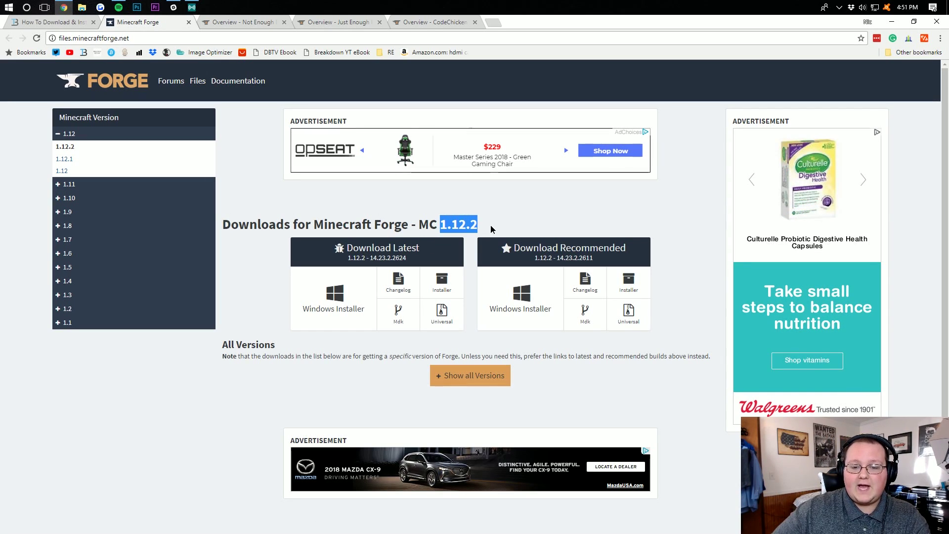
{"action": "left_click", "coordinate": [491, 226]}
{"action": "left_click", "coordinate": [63, 170]}
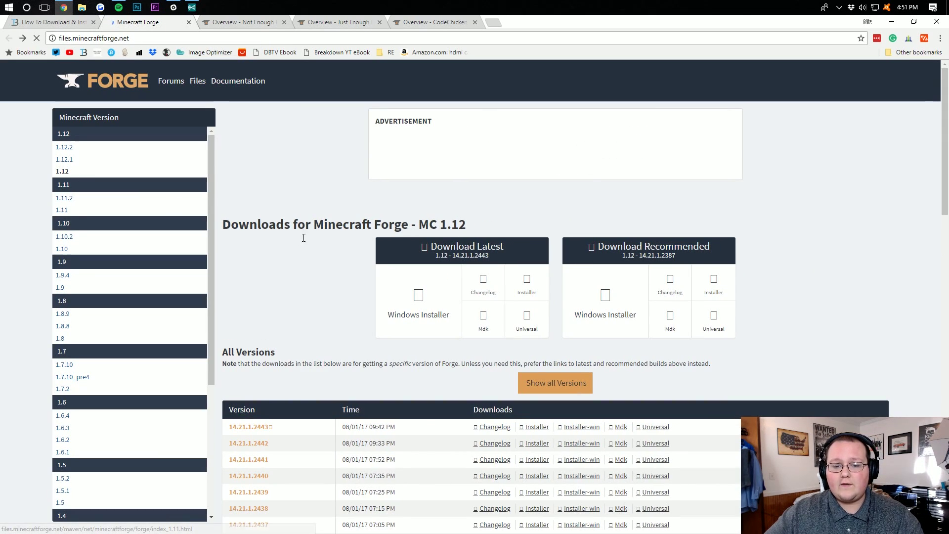
{"action": "key", "text": "alt+Left"}
{"action": "left_click_drag", "start_coordinate": [483, 226], "coordinate": [509, 221]}
{"action": "left_click", "coordinate": [440, 217]}
{"action": "left_click", "coordinate": [512, 221]}
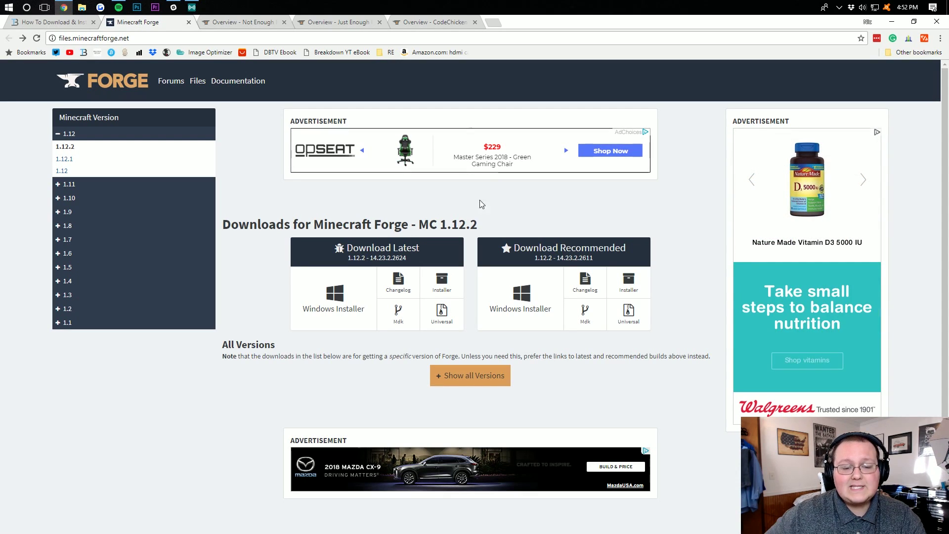
Get the latest Forge 1.12.2-14.23.2.2624 installer jar past the AdFoc.us ad and keep it
{"action": "left_click", "coordinate": [440, 281]}
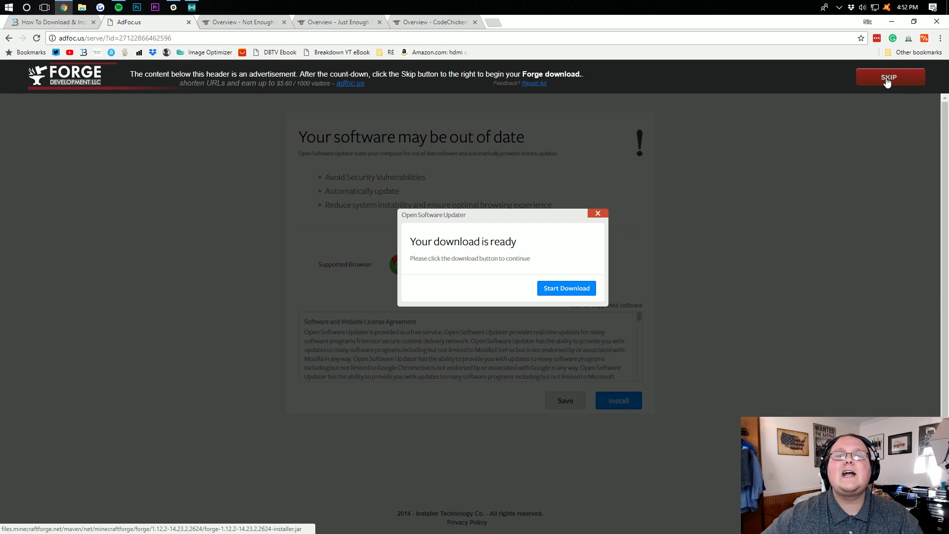
{"action": "left_click", "coordinate": [887, 79]}
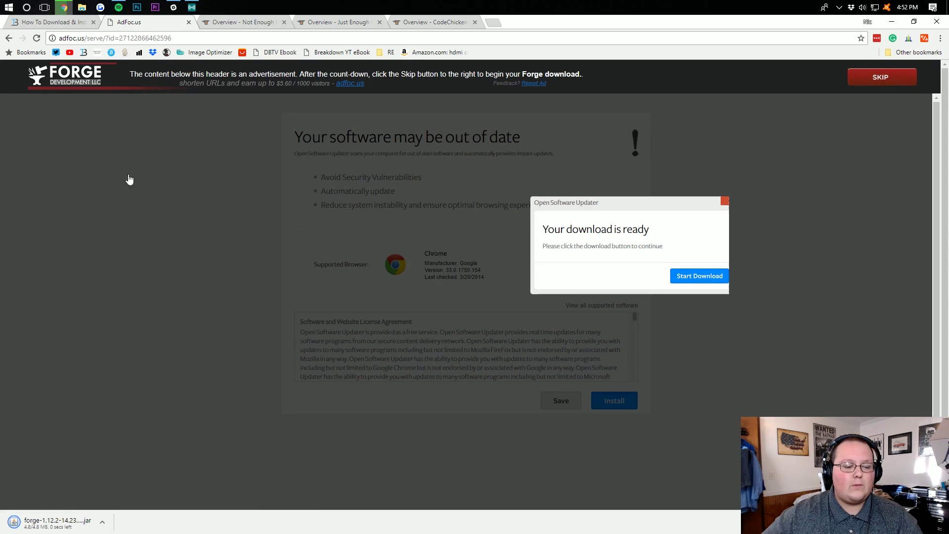
{"action": "left_click", "coordinate": [176, 521]}
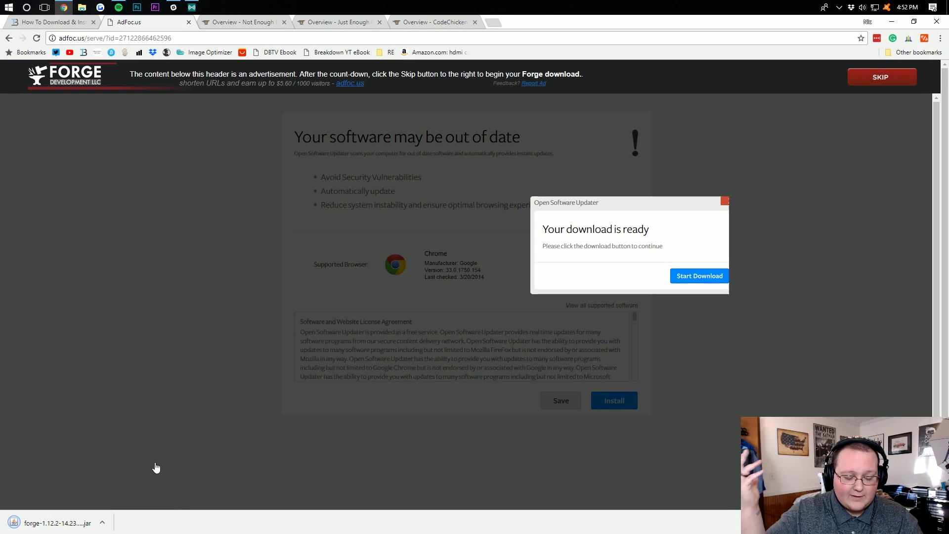
{"action": "left_click", "coordinate": [190, 23]}
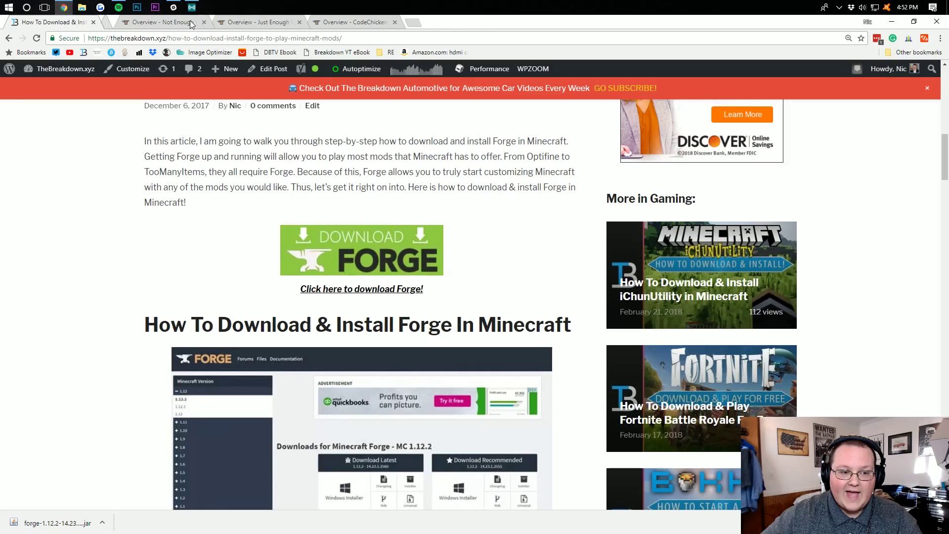
From the NEI Files list, download and keep the Not Enough Items 1.12.2 universal jar
{"action": "left_click", "coordinate": [160, 27]}
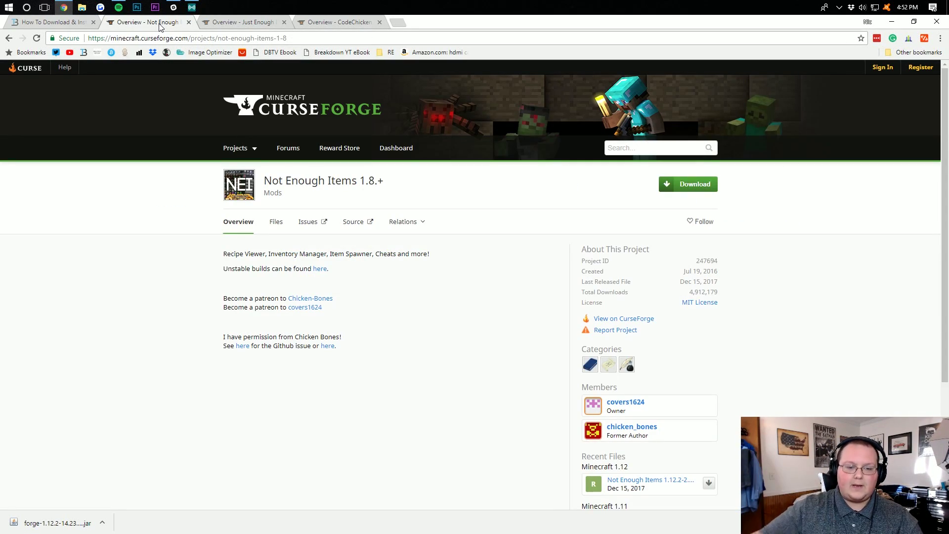
{"action": "left_click", "coordinate": [275, 223]}
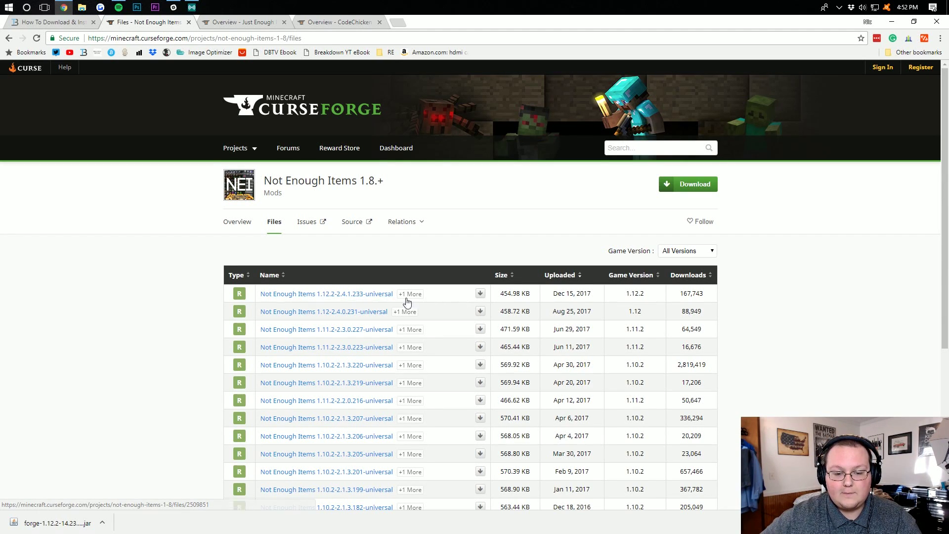
{"action": "left_click", "coordinate": [481, 296]}
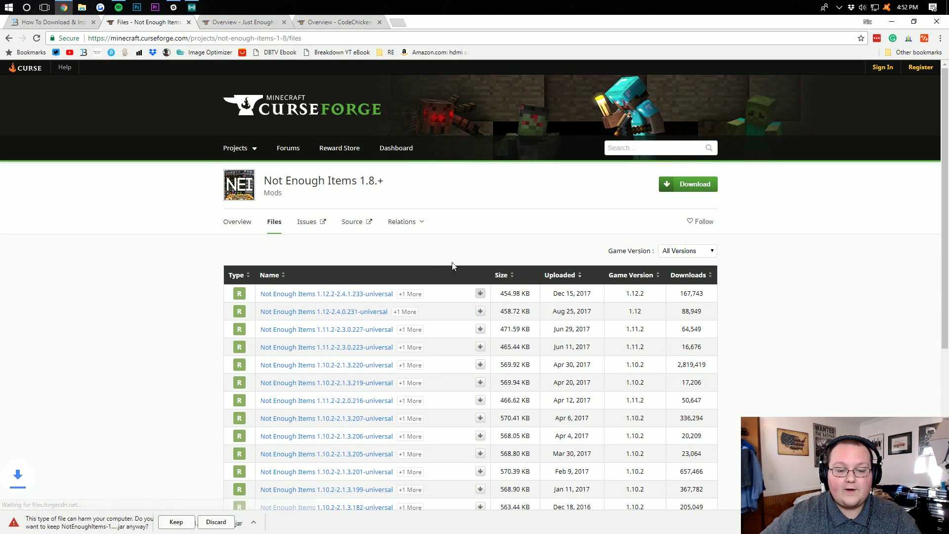
{"action": "left_click", "coordinate": [173, 525]}
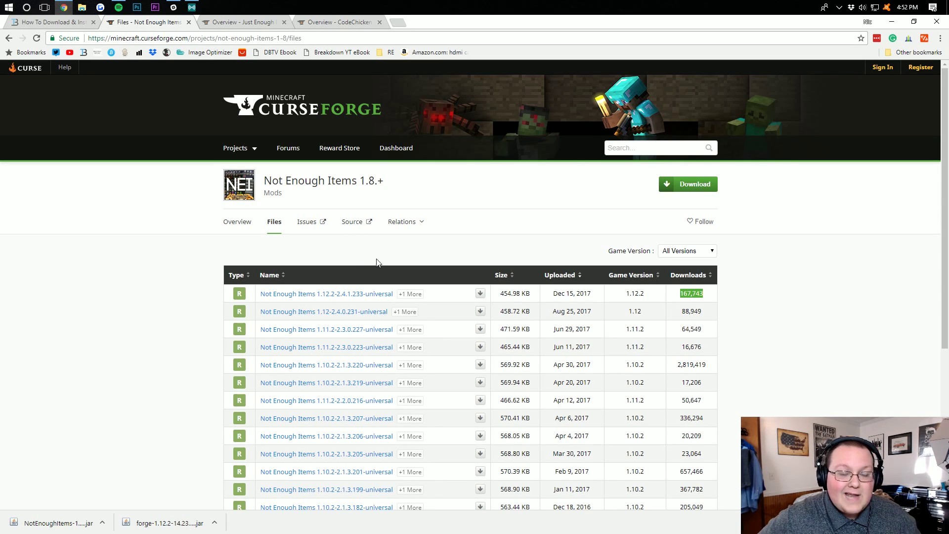
{"action": "left_click", "coordinate": [273, 22]}
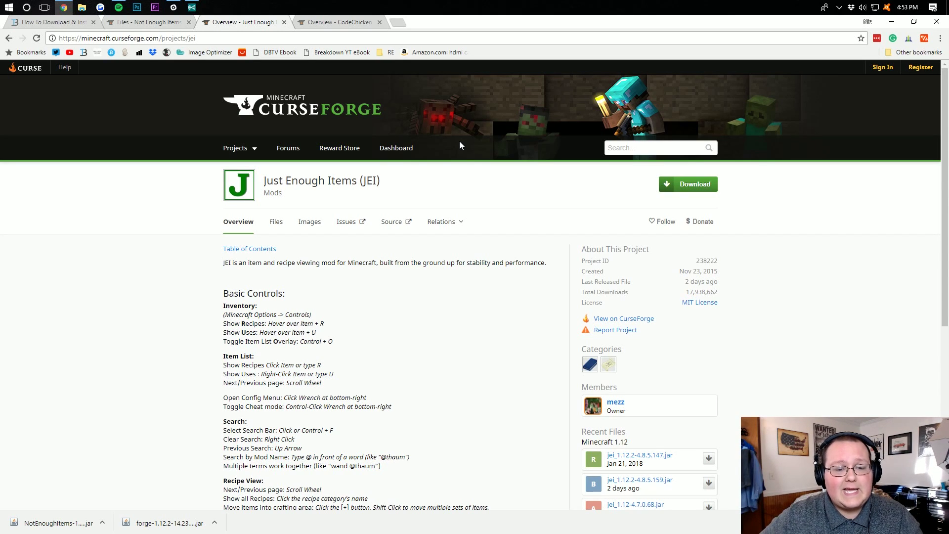
From the JEI Files list, download and keep jei_1.12.2-4.8.5.159.jar
{"action": "left_click", "coordinate": [274, 224]}
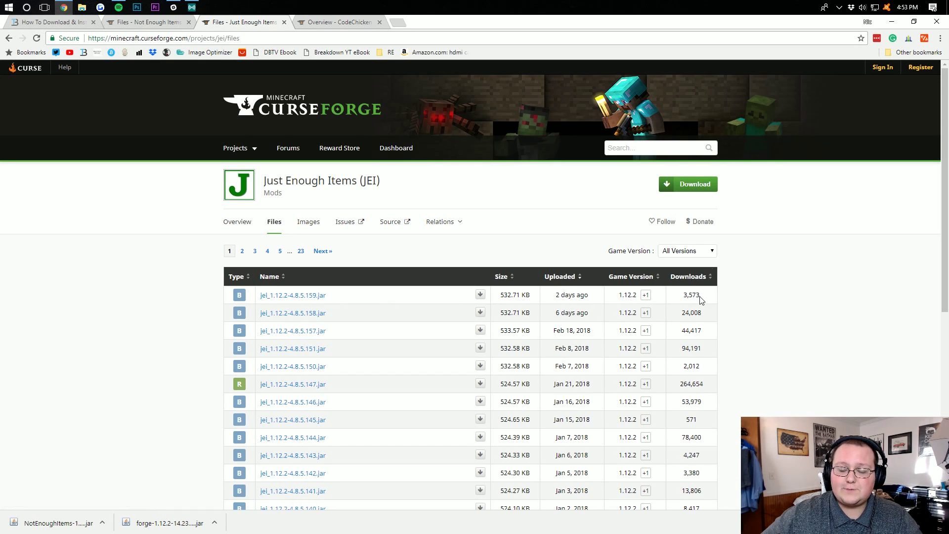
{"action": "left_click", "coordinate": [721, 299]}
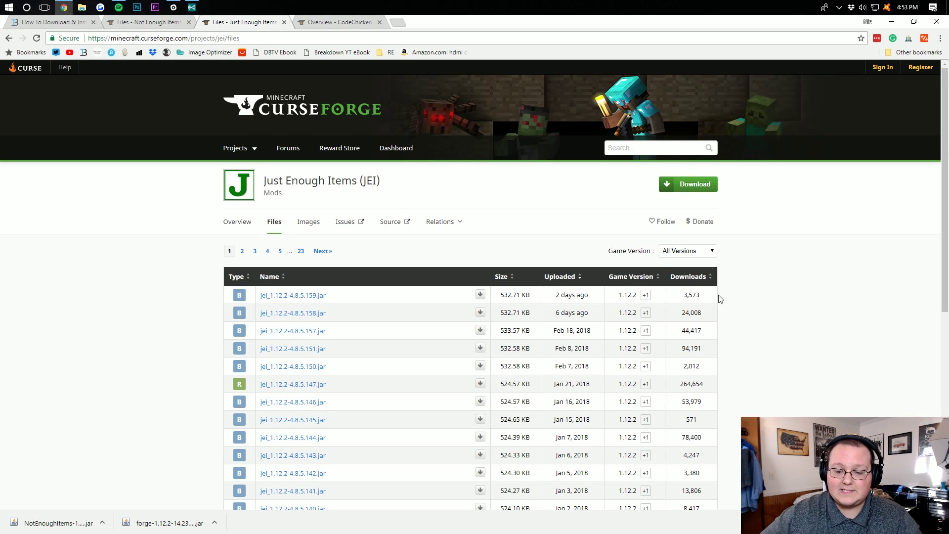
{"action": "key", "text": "alt+Left"}
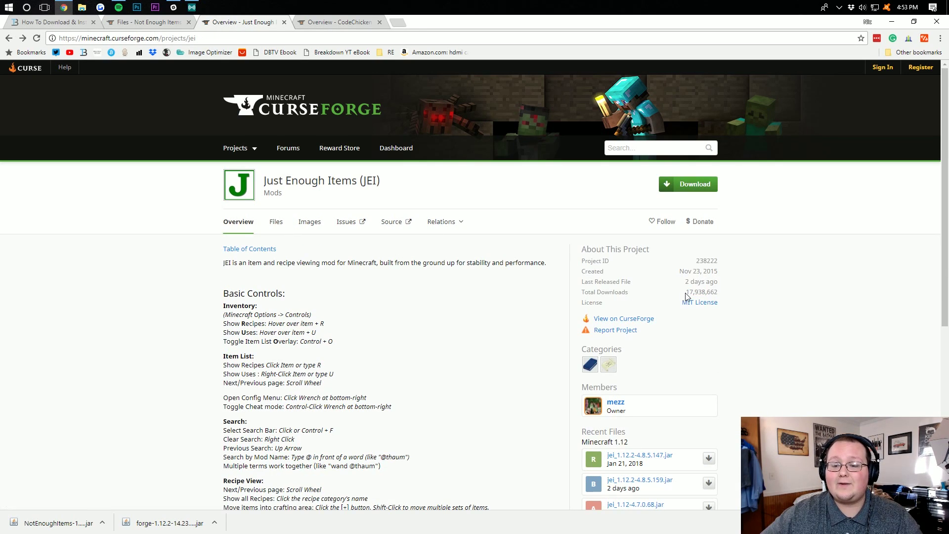
{"action": "key", "text": "alt+Right"}
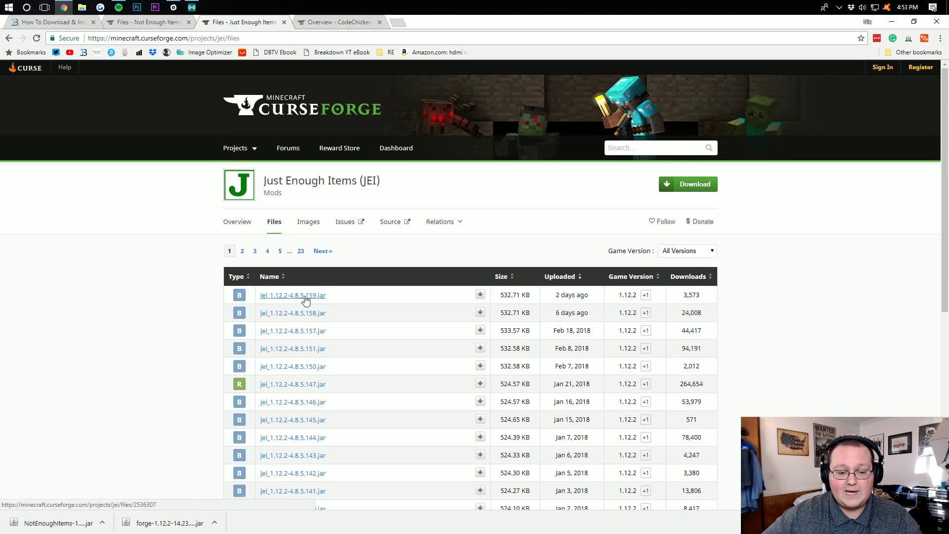
{"action": "left_click", "coordinate": [480, 295]}
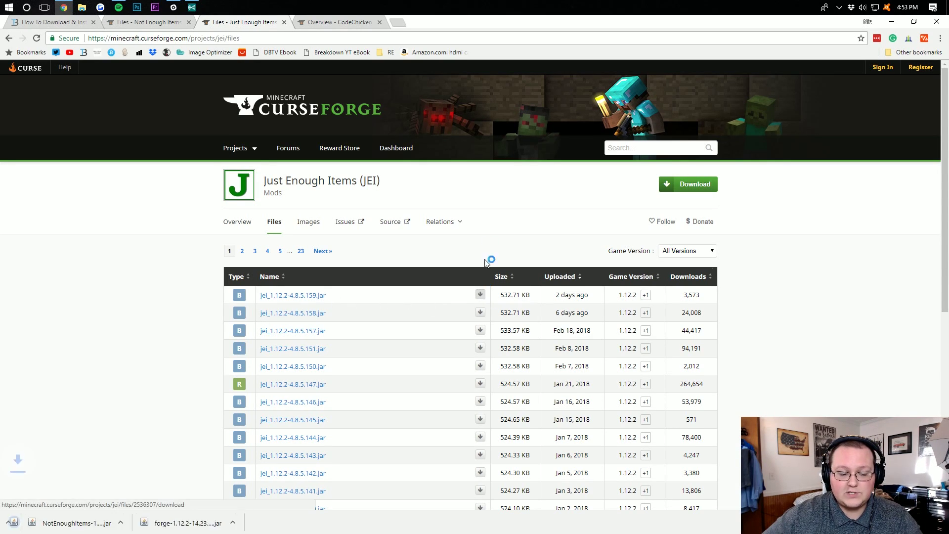
{"action": "left_click", "coordinate": [175, 522]}
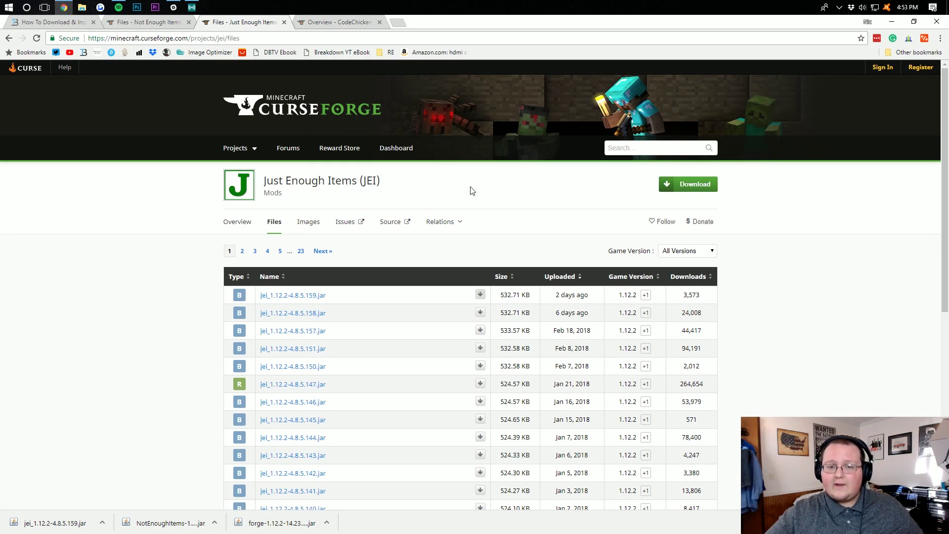
{"action": "mouse_move", "coordinate": [443, 222]}
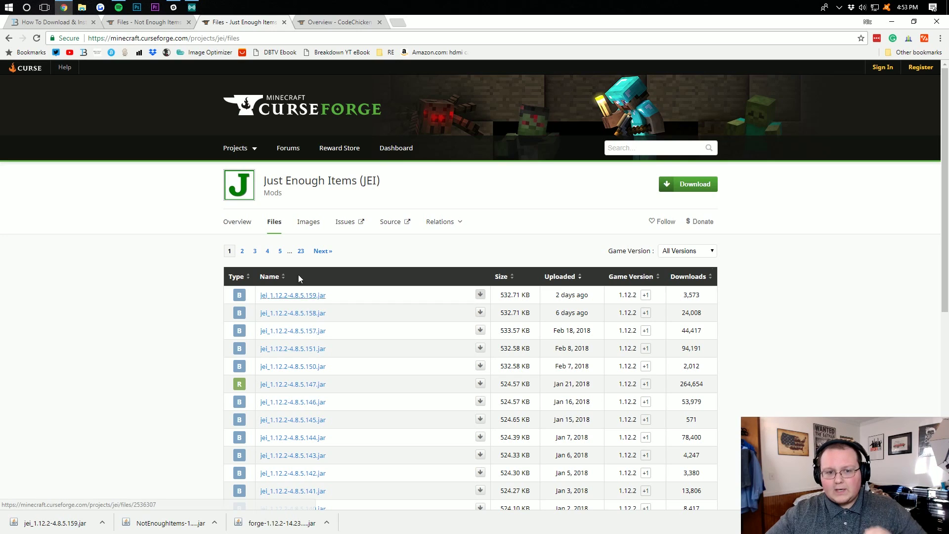
{"action": "left_click", "coordinate": [327, 20]}
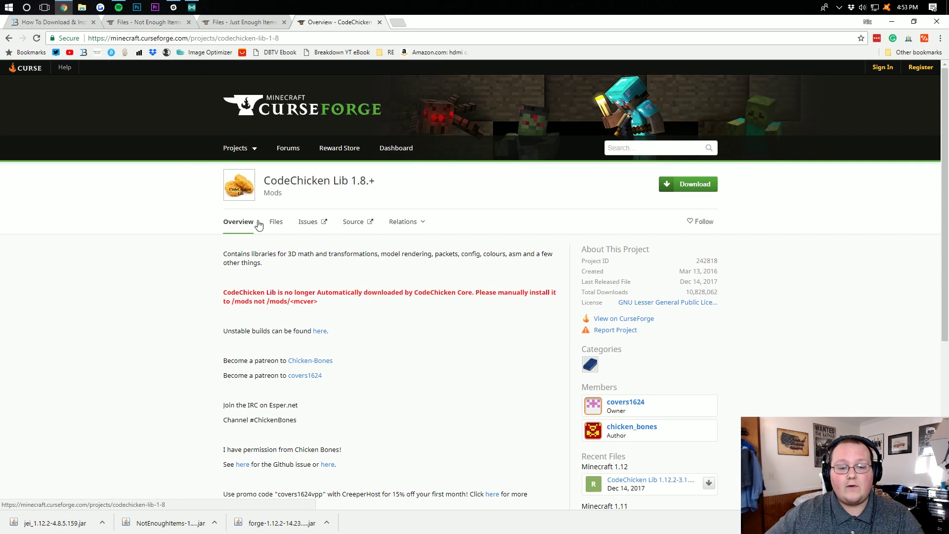
From the CodeChicken Lib Files list, get the 1.12.2-3.1.5.331 universal jar past Chrome's warning
{"action": "left_click", "coordinate": [276, 222]}
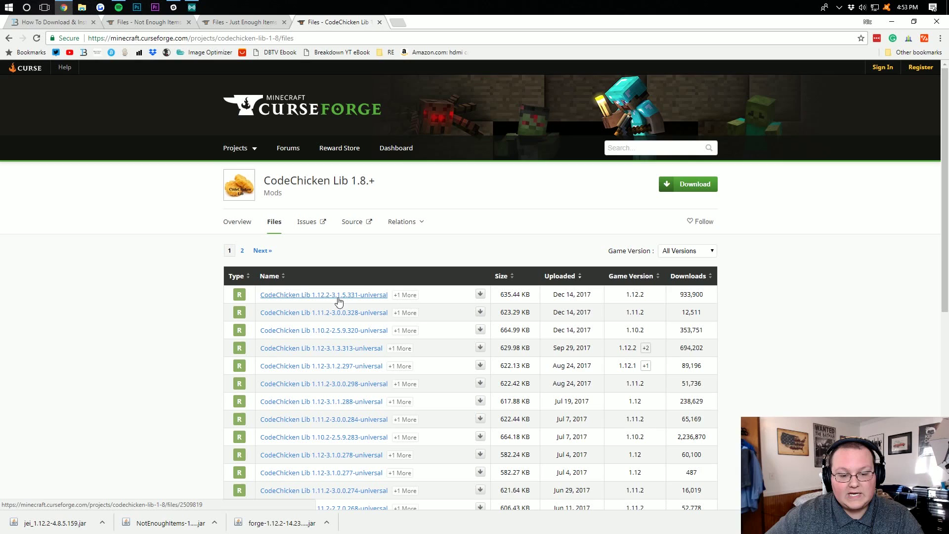
{"action": "left_click", "coordinate": [479, 295]}
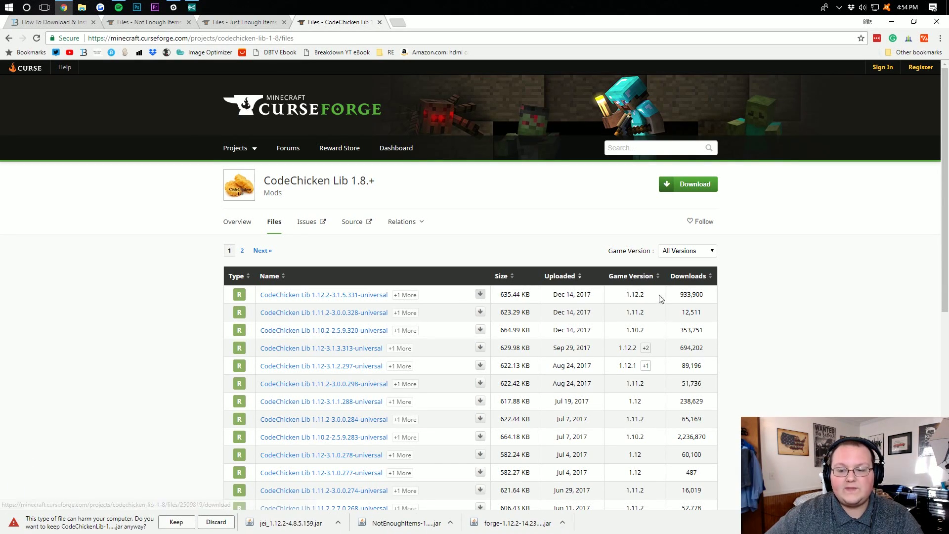
{"action": "left_click_drag", "start_coordinate": [677, 294], "coordinate": [714, 290]}
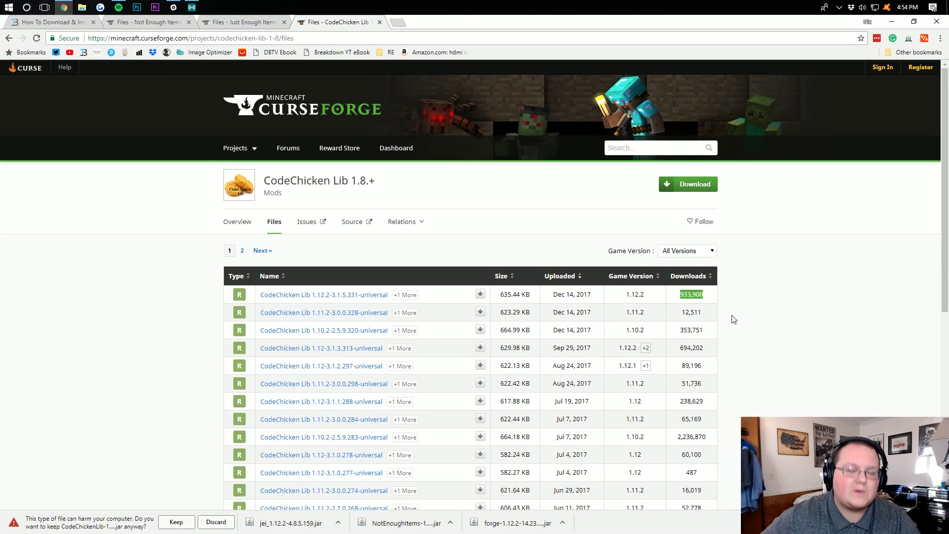
{"action": "left_click", "coordinate": [746, 315]}
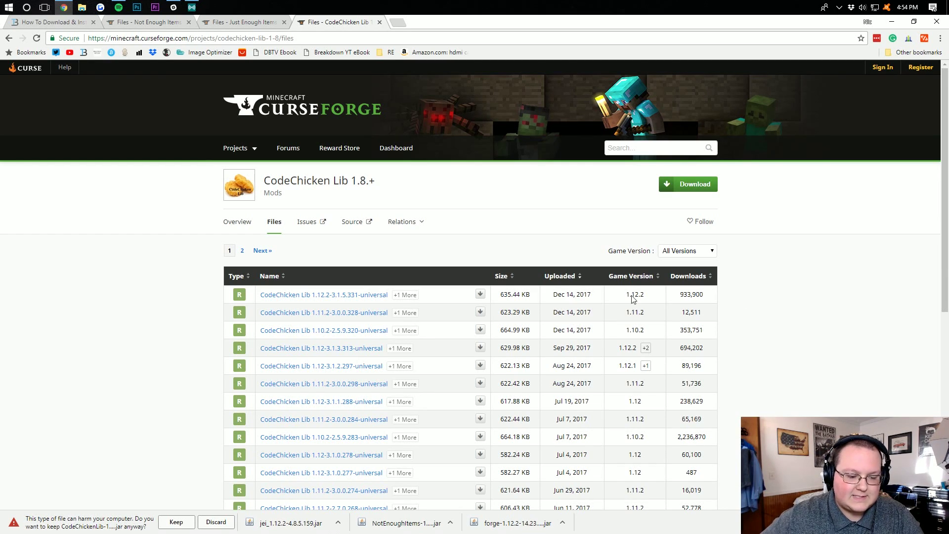
{"action": "left_click", "coordinate": [176, 523]}
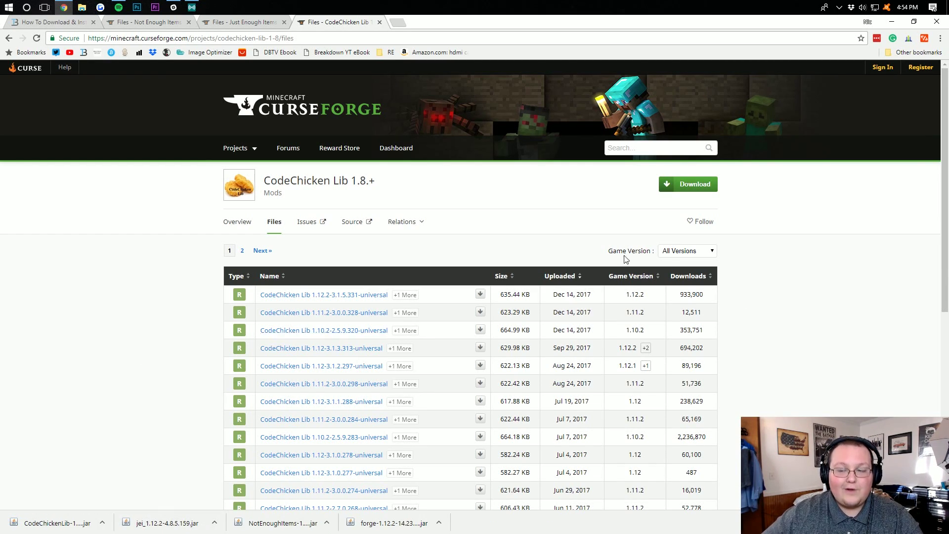
Stack the NEI, JEI and CodeChicken jars in a column, then bring up the Forge installer's options
{"action": "left_click", "coordinate": [890, 22]}
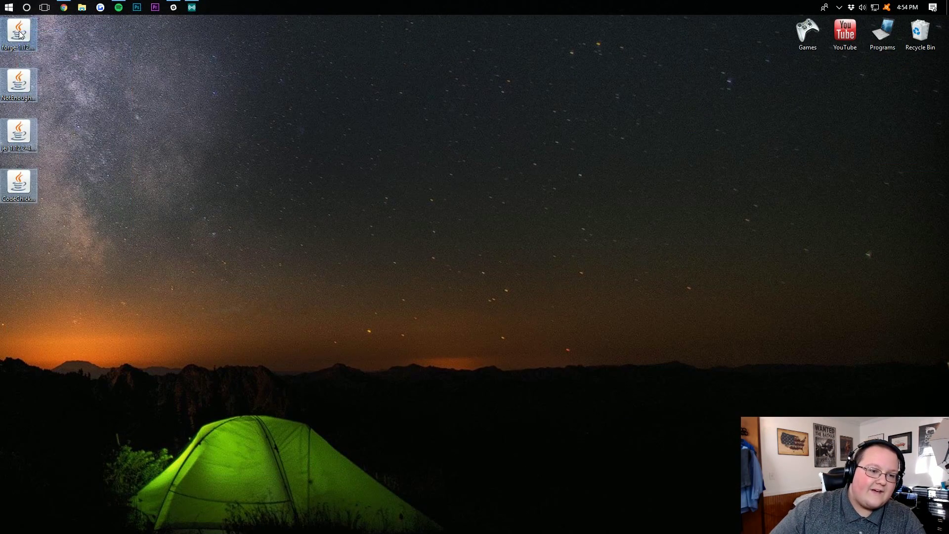
{"action": "left_click_drag", "start_coordinate": [19, 34], "coordinate": [368, 99]}
{"action": "left_click", "coordinate": [413, 87]}
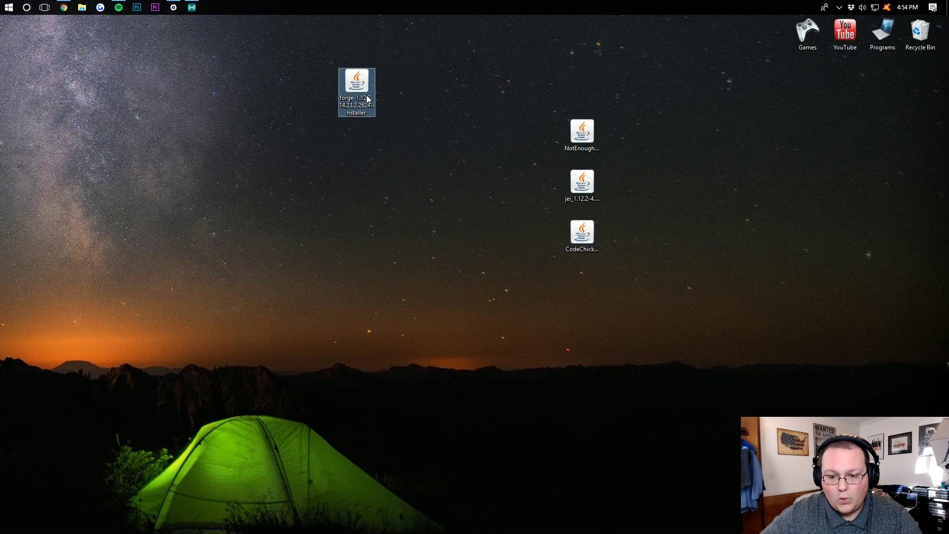
{"action": "left_click_drag", "start_coordinate": [582, 133], "coordinate": [582, 81]}
{"action": "left_click_drag", "start_coordinate": [581, 183], "coordinate": [582, 132]}
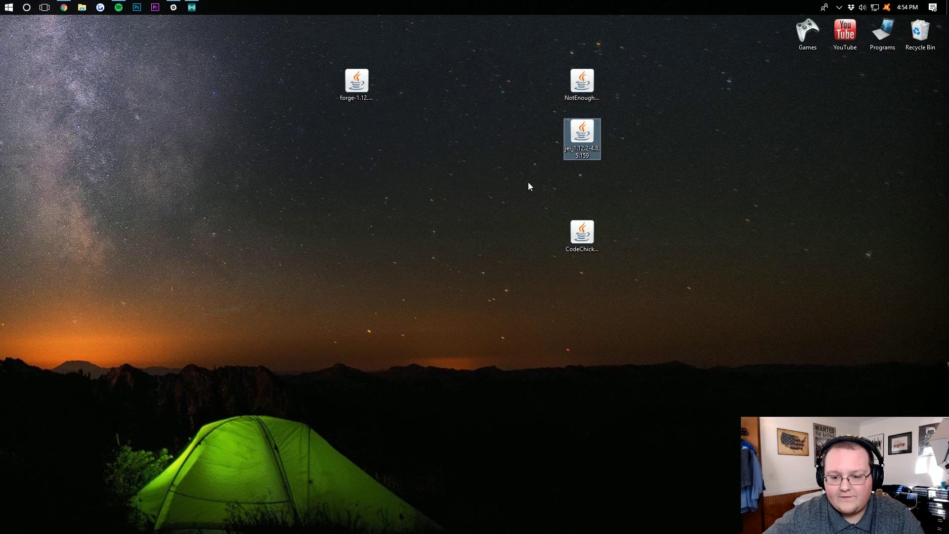
{"action": "left_click_drag", "start_coordinate": [582, 232], "coordinate": [576, 184]}
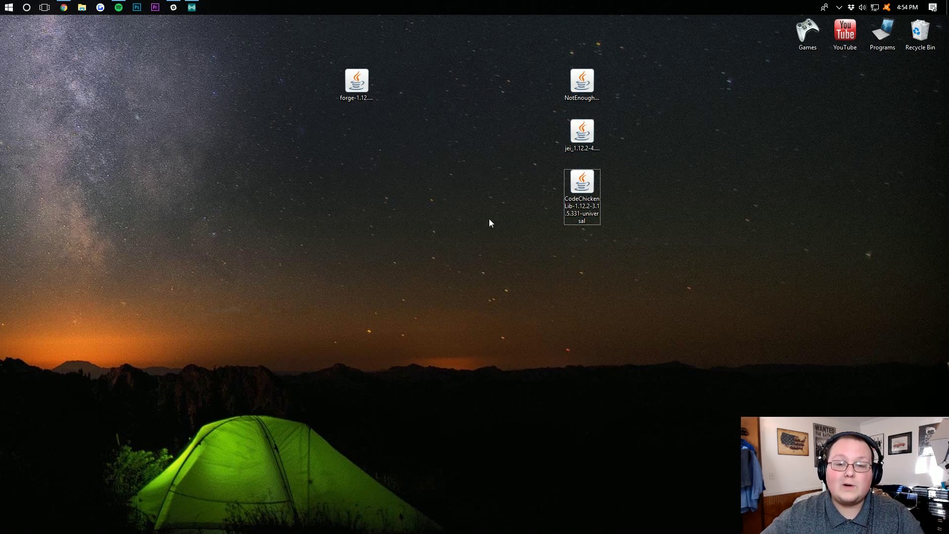
{"action": "left_click", "coordinate": [350, 79]}
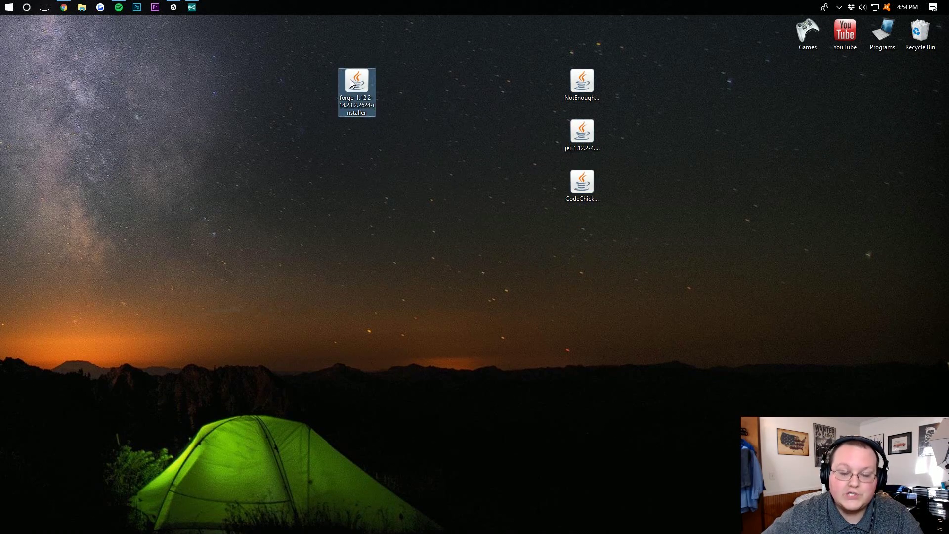
{"action": "right_click", "coordinate": [350, 80]}
Run the Forge installer with Java and install the 1.12.2-14.23.2.2624 client profile
{"action": "mouse_move", "coordinate": [390, 171]}
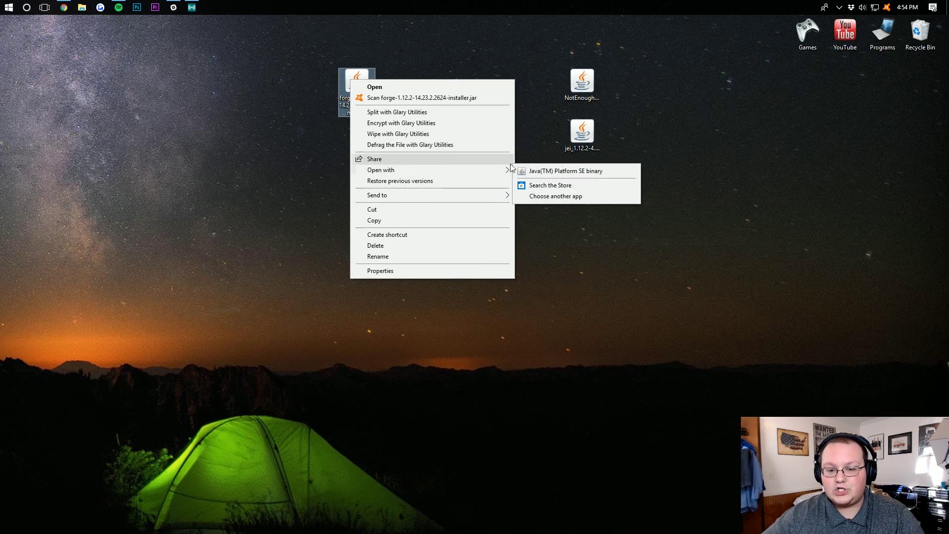
{"action": "left_click", "coordinate": [527, 169]}
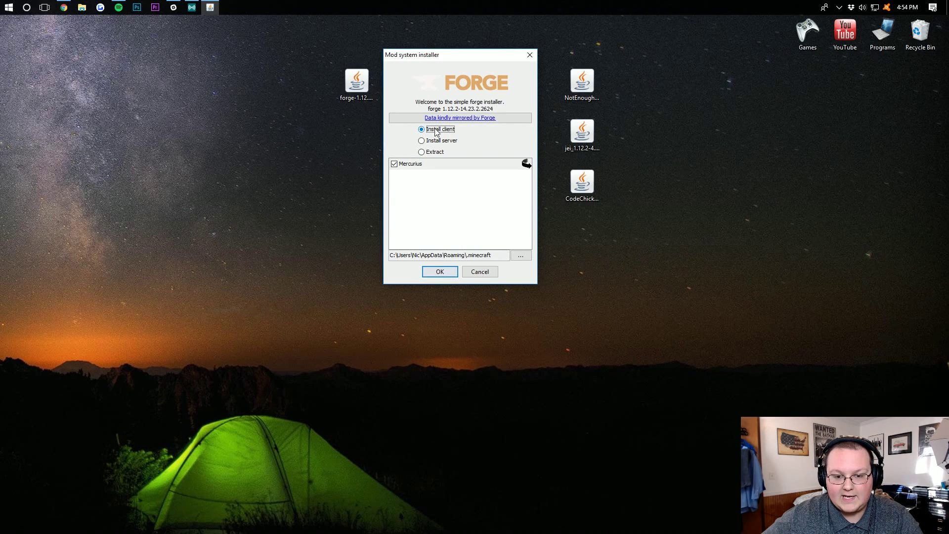
{"action": "left_click", "coordinate": [438, 271]}
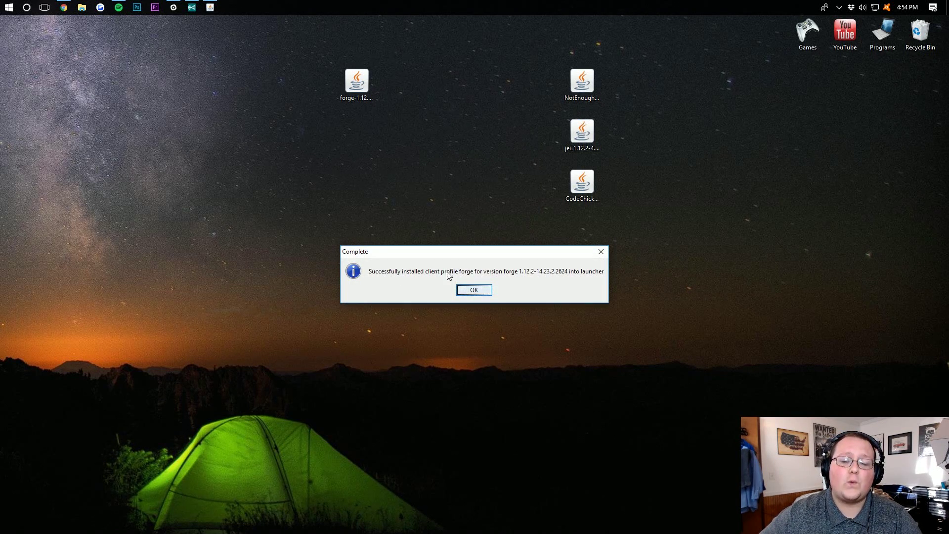
{"action": "left_click", "coordinate": [474, 292]}
Move the Forge installer to the right and group the three mod jars in the middle
{"action": "left_click_drag", "start_coordinate": [356, 81], "coordinate": [883, 139]}
{"action": "left_click_drag", "start_coordinate": [537, 47], "coordinate": [629, 263]}
{"action": "left_click_drag", "start_coordinate": [574, 178], "coordinate": [423, 192]}
{"action": "left_click", "coordinate": [532, 154]}
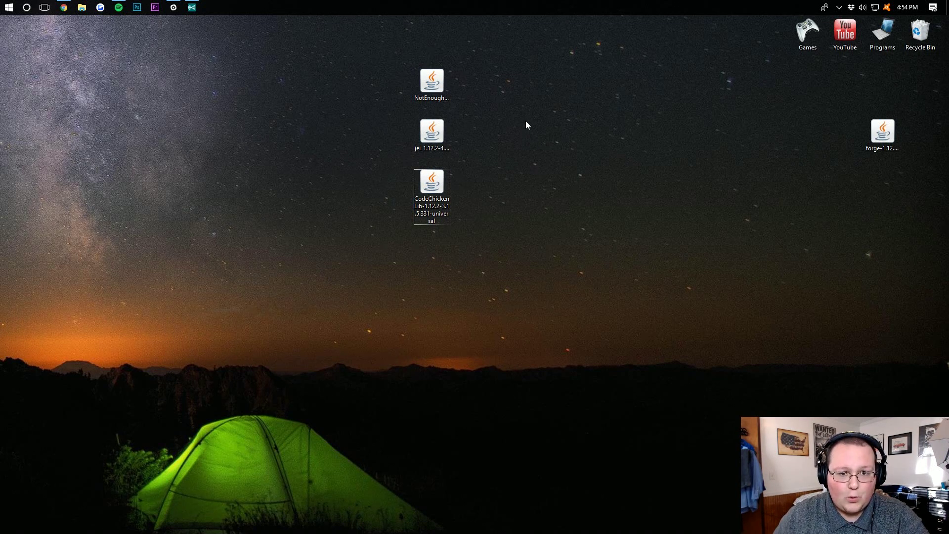
Open the .minecraft folder inside %appdata%
{"action": "key", "text": "super+r"}
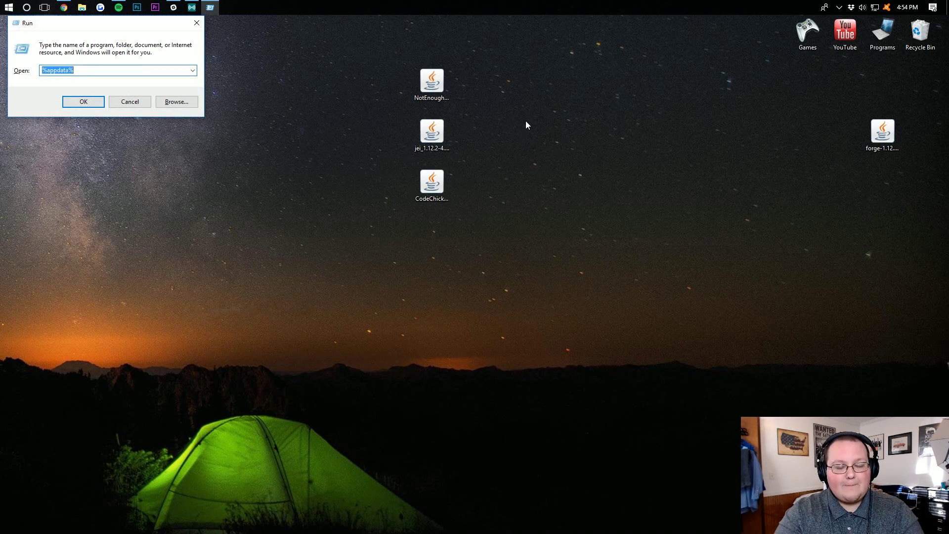
{"action": "type", "text": "%appdata"}
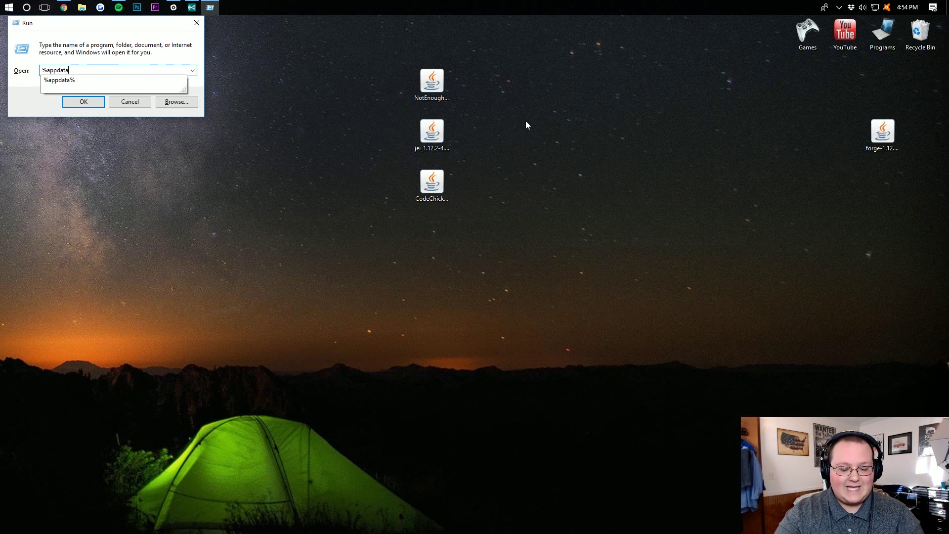
{"action": "type", "text": "%"}
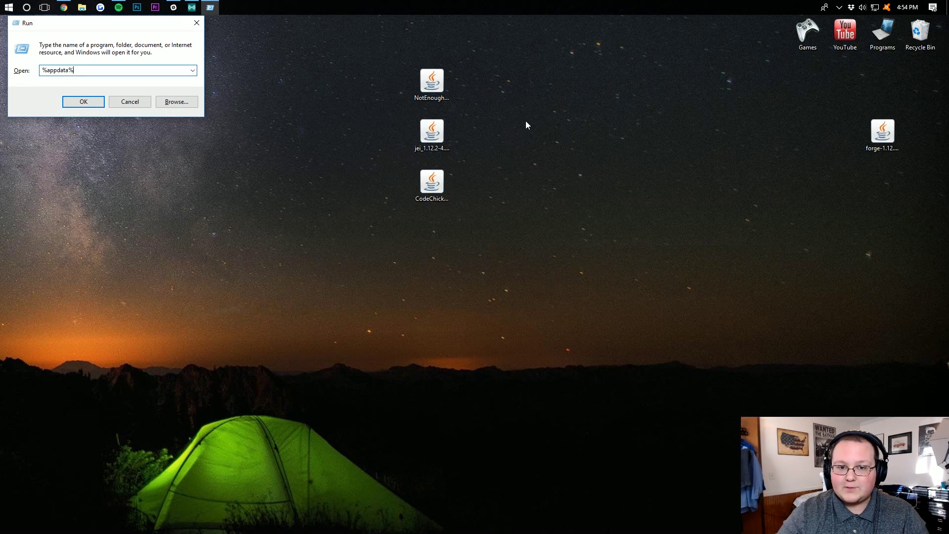
{"action": "key", "text": "Return"}
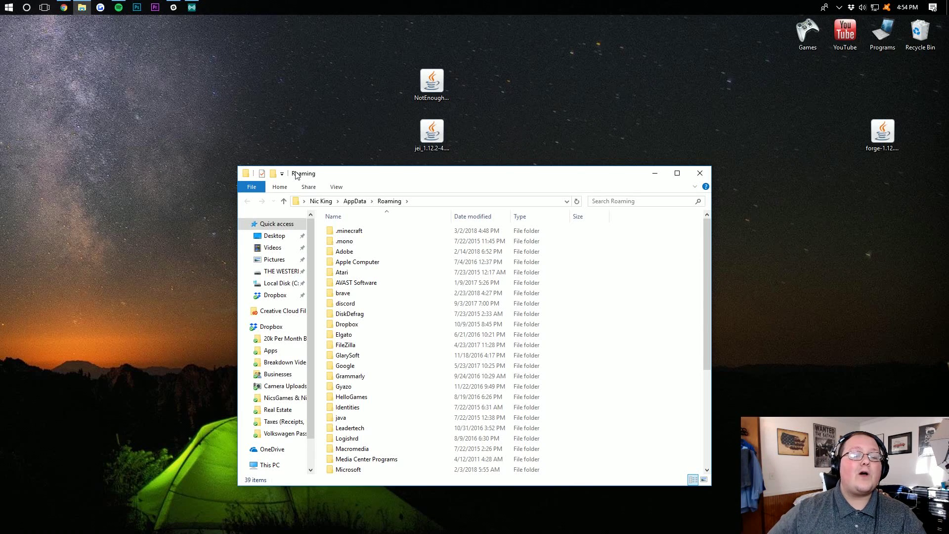
{"action": "double_click", "coordinate": [358, 234]}
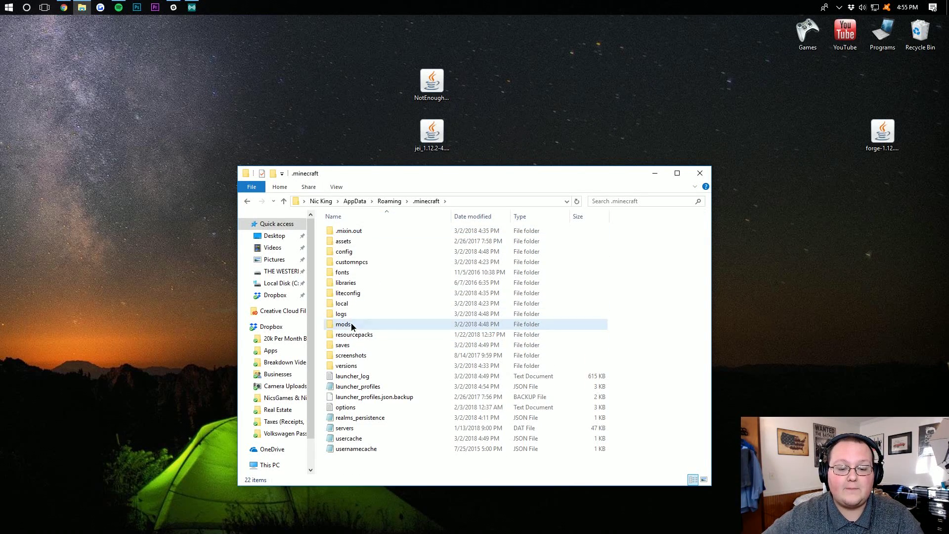
Replace the old mods folder with a new empty 'mods' folder and open it
{"action": "left_click_drag", "start_coordinate": [352, 327], "coordinate": [920, 33]}
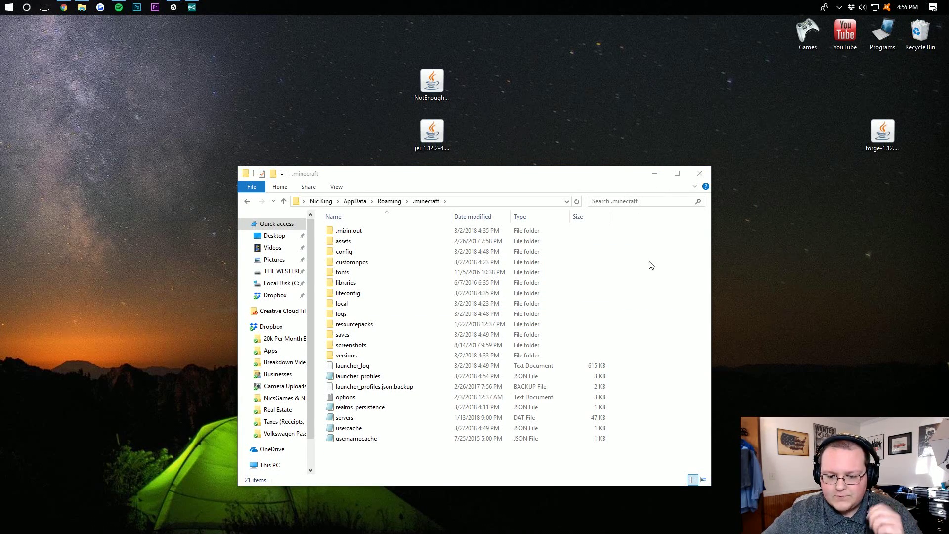
{"action": "right_click", "coordinate": [653, 277]}
{"action": "mouse_move", "coordinate": [707, 398]}
{"action": "left_click", "coordinate": [818, 402]}
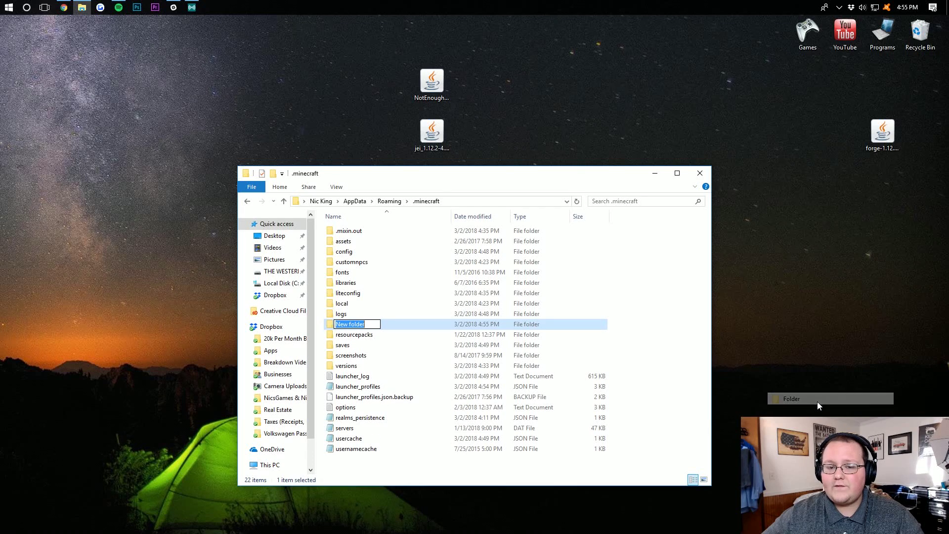
{"action": "type", "text": "mods"}
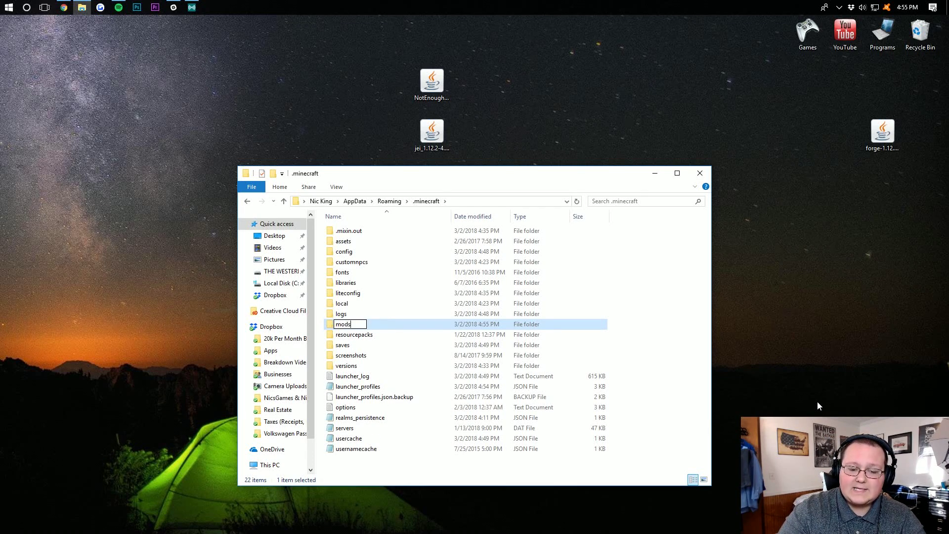
{"action": "key", "text": "Return"}
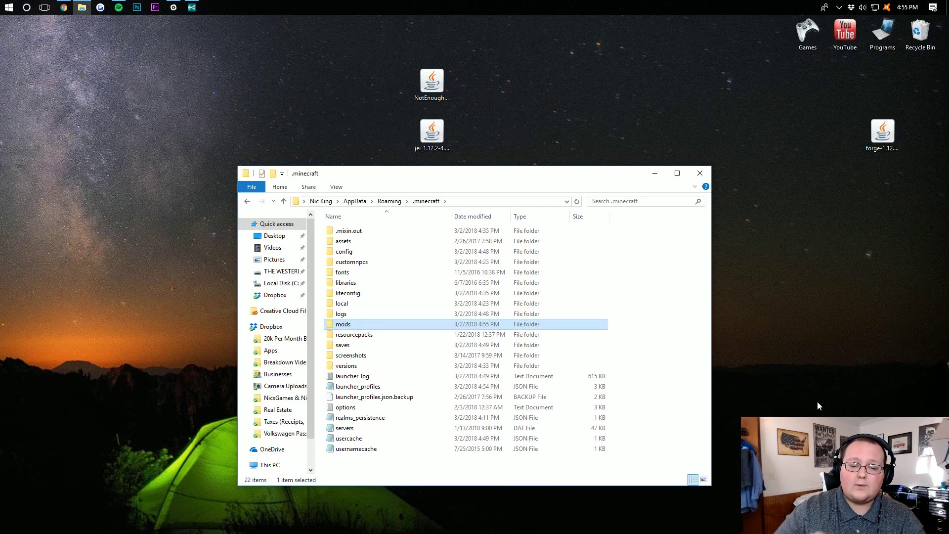
{"action": "double_click", "coordinate": [420, 326]}
Copy the NotEnoughItems, jei and CodeChickenLib jars from the desktop into mods
{"action": "left_click_drag", "start_coordinate": [496, 173], "coordinate": [702, 120]}
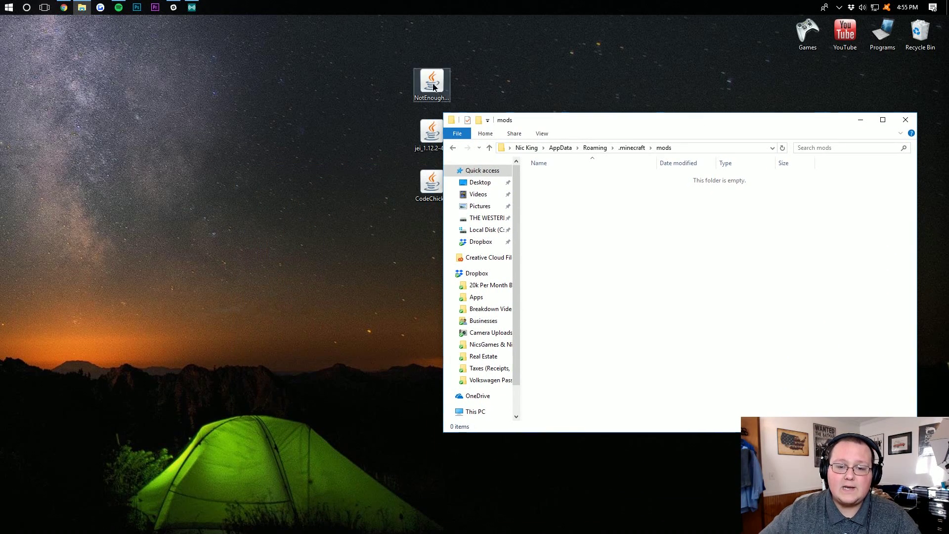
{"action": "left_click_drag", "start_coordinate": [433, 87], "coordinate": [678, 226]}
{"action": "left_click_drag", "start_coordinate": [430, 132], "coordinate": [710, 247]}
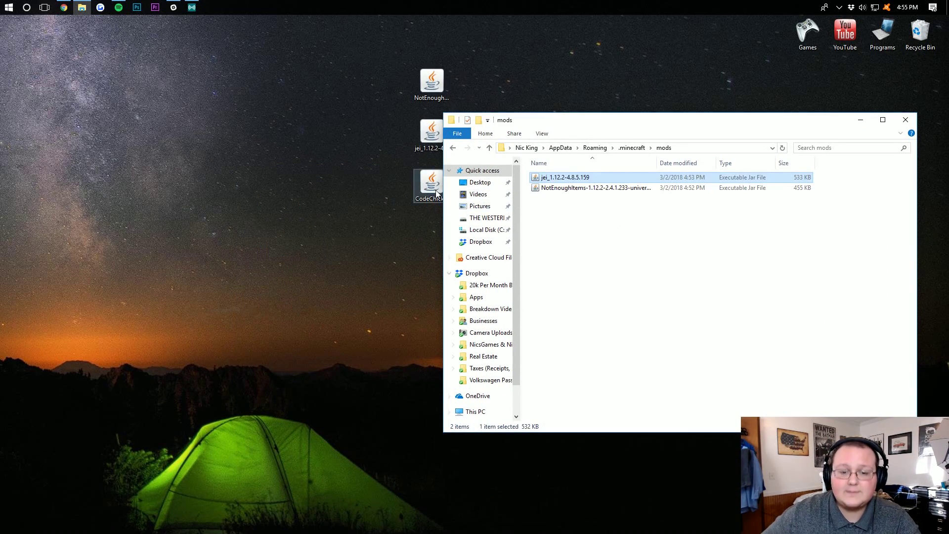
{"action": "left_click_drag", "start_coordinate": [436, 192], "coordinate": [732, 272]}
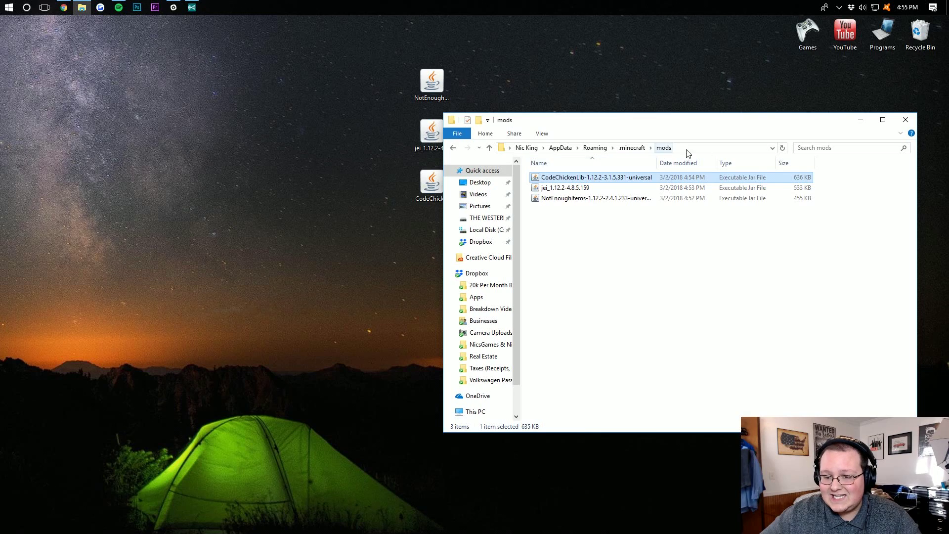
Close the mods folder and delete the three mod jars from the desktop
{"action": "left_click", "coordinate": [906, 119]}
{"action": "left_click_drag", "start_coordinate": [544, 106], "coordinate": [413, 201]}
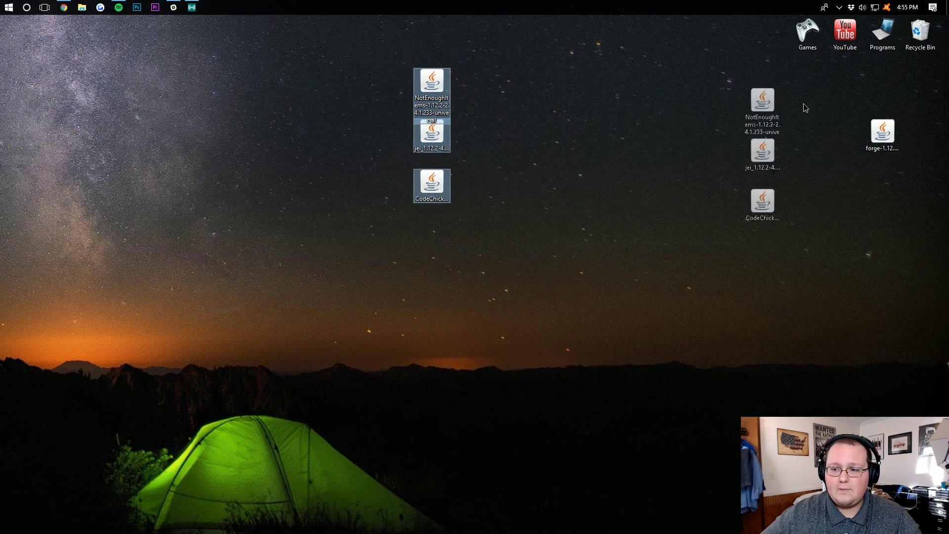
{"action": "left_click_drag", "start_coordinate": [804, 107], "coordinate": [946, 92]}
{"action": "left_click_drag", "start_coordinate": [919, 132], "coordinate": [920, 32]}
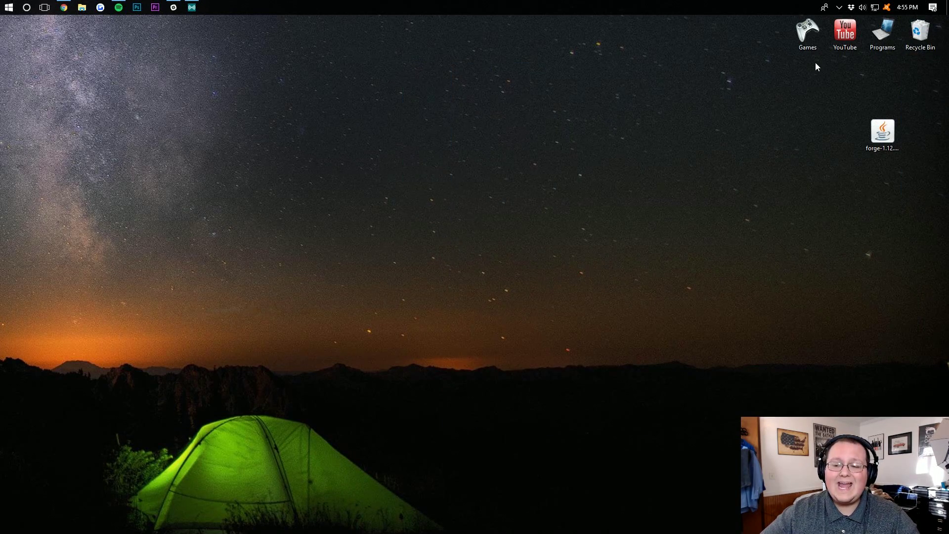
Start Minecraft Launcher from the Games shortcuts and keep forge selected in the PLAY dropdown
{"action": "double_click", "coordinate": [806, 34]}
{"action": "left_click", "coordinate": [558, 251]}
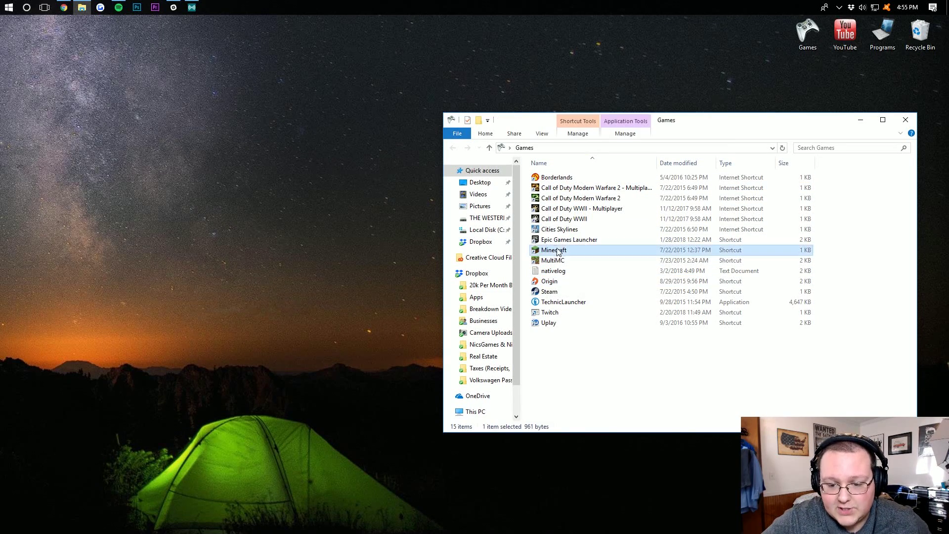
{"action": "double_click", "coordinate": [557, 251]}
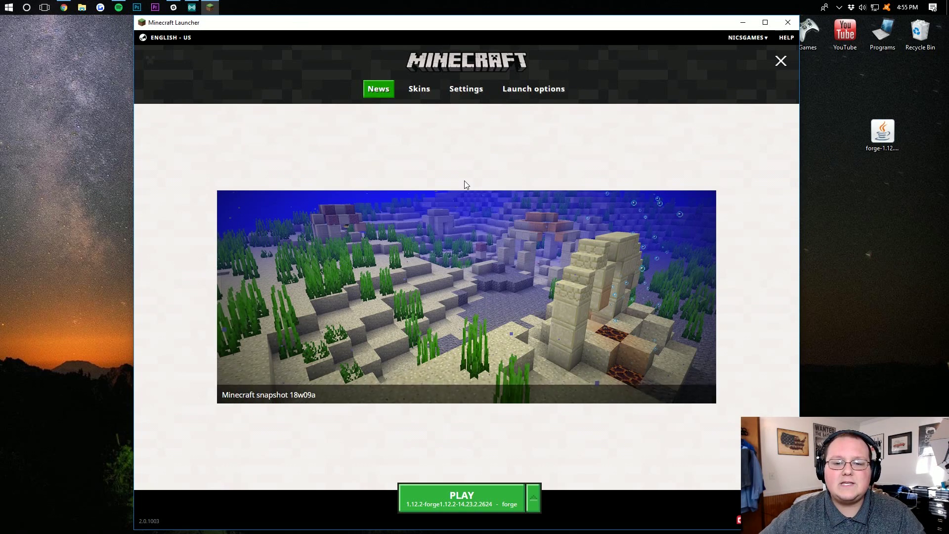
{"action": "left_click", "coordinate": [534, 500]}
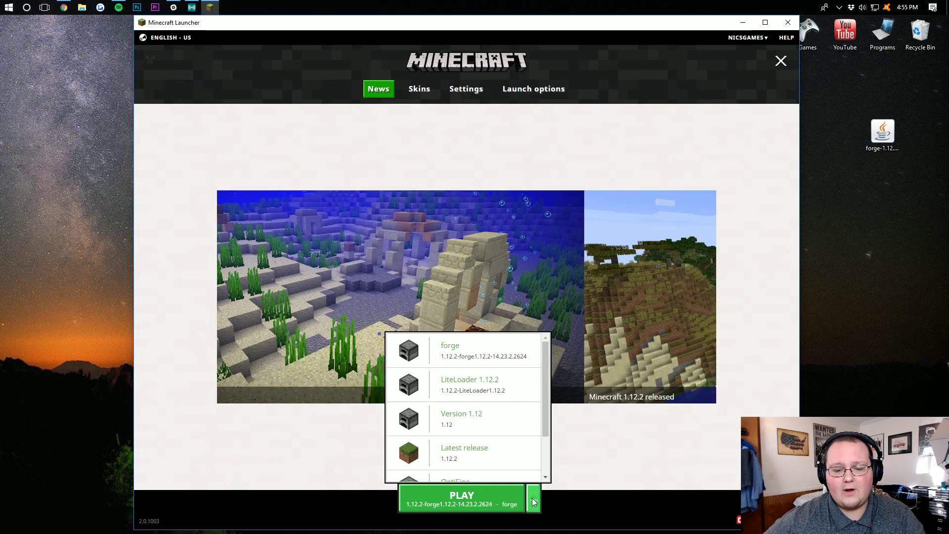
{"action": "scroll", "coordinate": [497, 349], "scroll_direction": "down", "scroll_amount": 2}
{"action": "scroll", "coordinate": [508, 355], "scroll_direction": "up", "scroll_amount": 2}
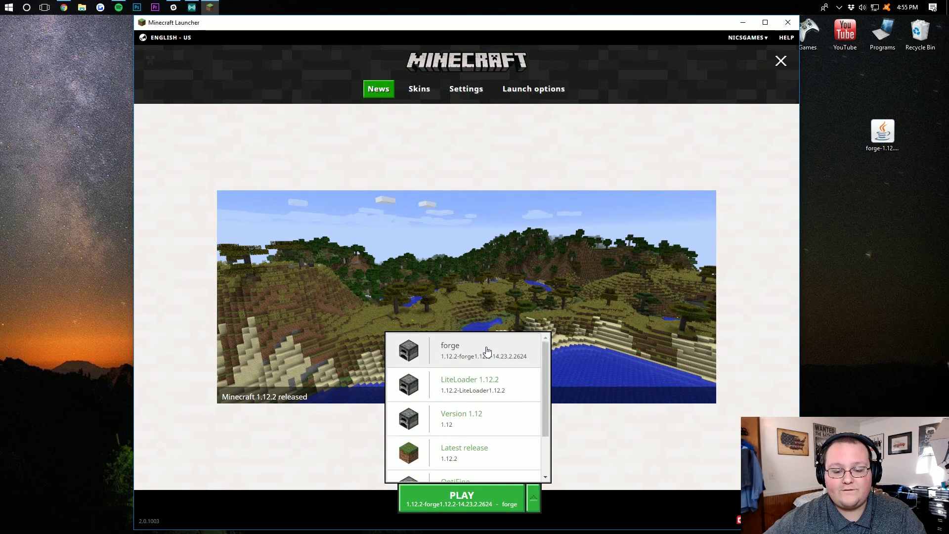
{"action": "left_click", "coordinate": [474, 349]}
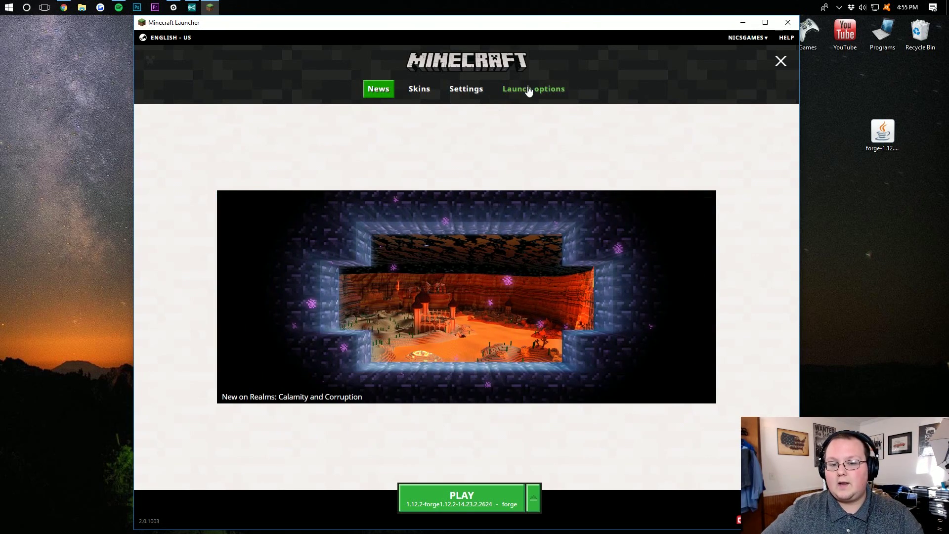
Confirm forge is on release 1.12.2-forge1.12.2-14.23.2.2624, save, and return to News
{"action": "left_click", "coordinate": [528, 90]}
{"action": "left_click", "coordinate": [391, 174]}
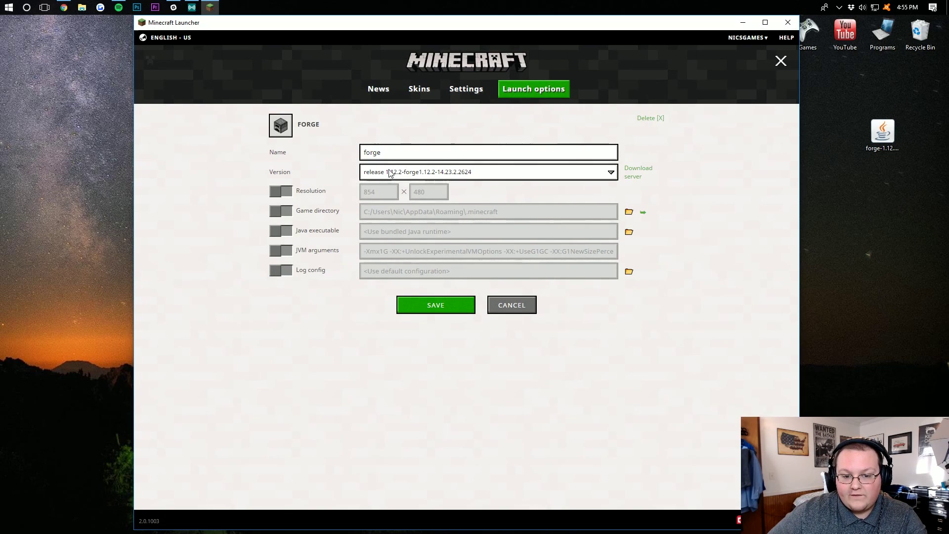
{"action": "left_click", "coordinate": [429, 171]}
{"action": "scroll", "coordinate": [475, 271], "scroll_direction": "up", "scroll_amount": 3}
{"action": "scroll", "coordinate": [475, 267], "scroll_direction": "down", "scroll_amount": 3}
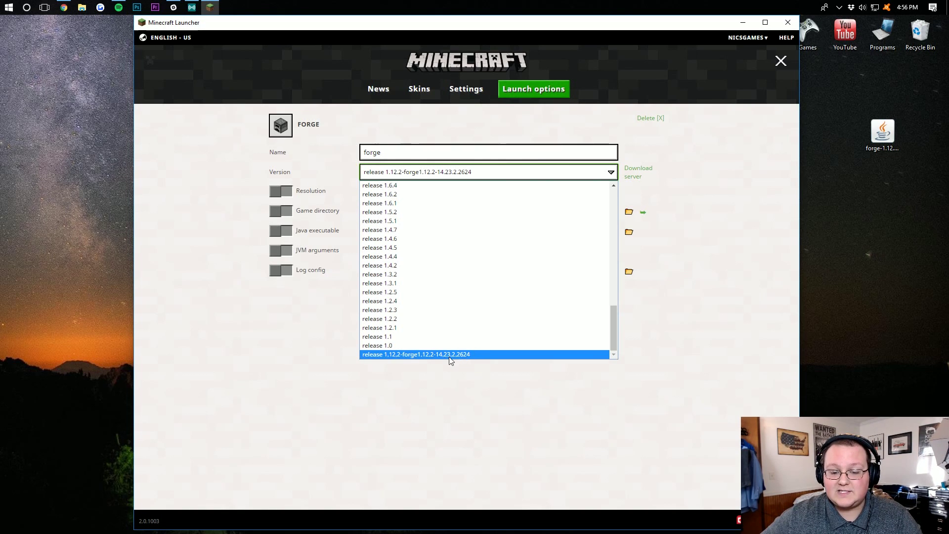
{"action": "left_click", "coordinate": [470, 355]}
{"action": "left_click", "coordinate": [472, 307]}
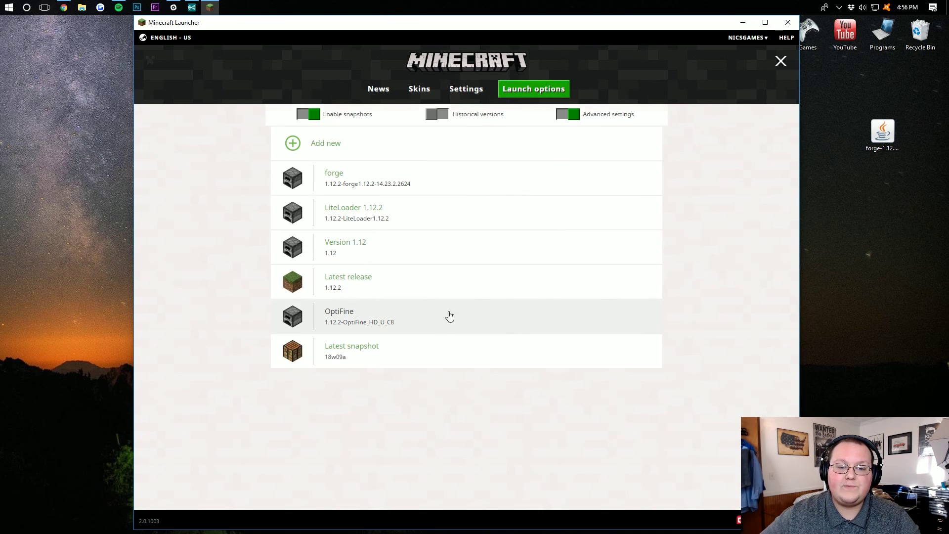
{"action": "left_click", "coordinate": [378, 89]}
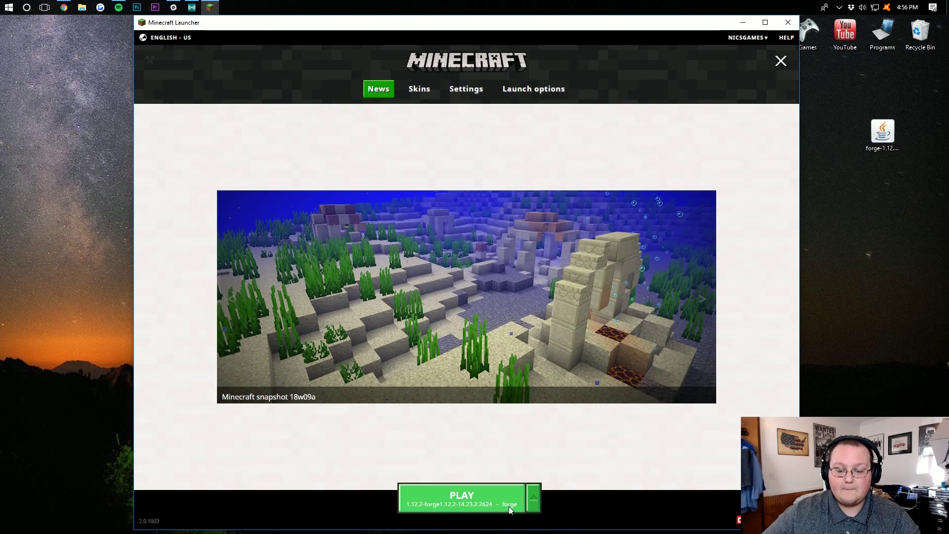
Launch Minecraft with the forge installation
{"action": "left_click", "coordinate": [534, 498]}
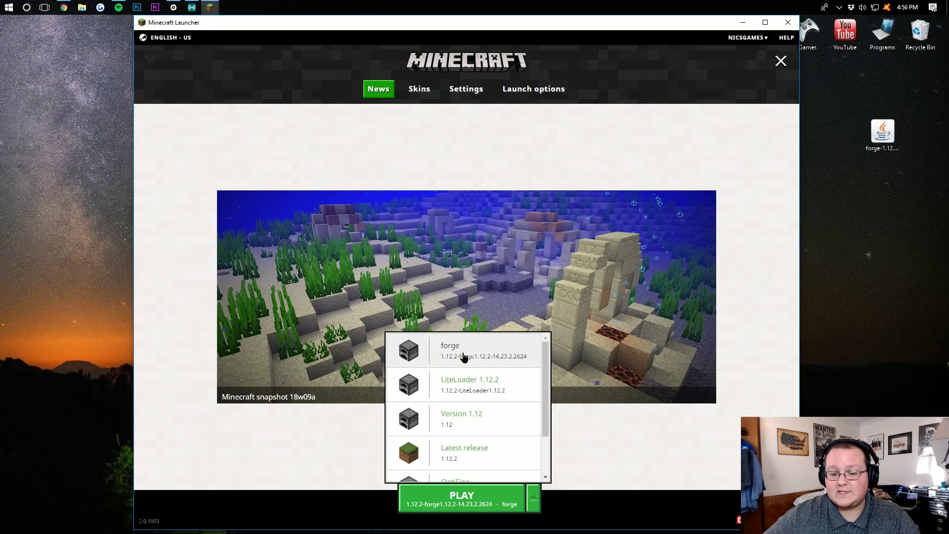
{"action": "left_click", "coordinate": [463, 356]}
{"action": "left_click", "coordinate": [486, 500]}
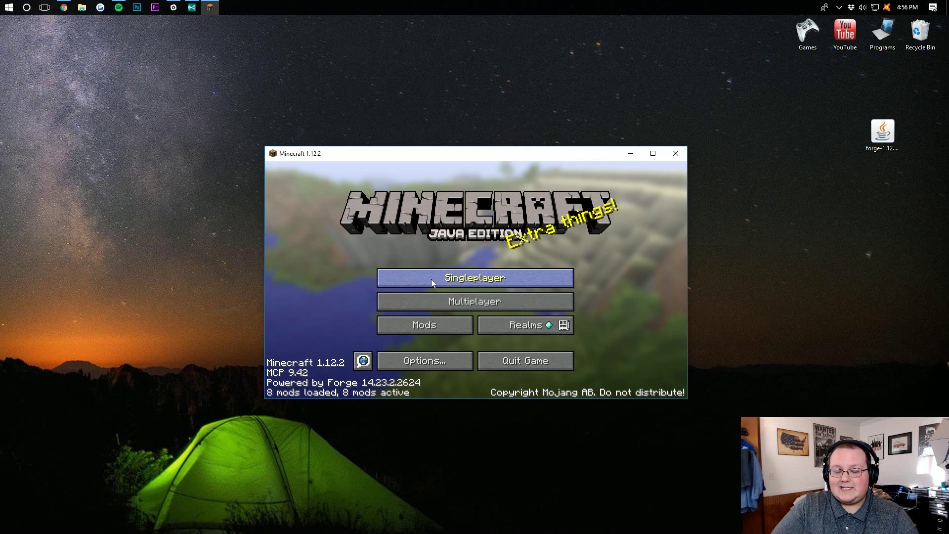
Verify Not Enough Items, Just Enough Items and CodeChicken Lib appear in the Mods list
{"action": "left_click", "coordinate": [410, 333]}
{"action": "left_click_drag", "start_coordinate": [390, 240], "coordinate": [386, 315]}
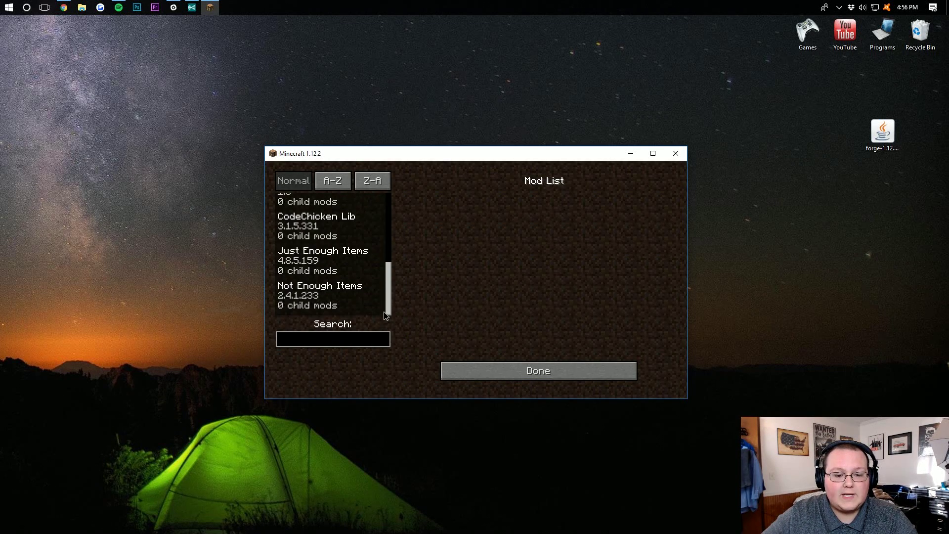
{"action": "left_click", "coordinate": [285, 294]}
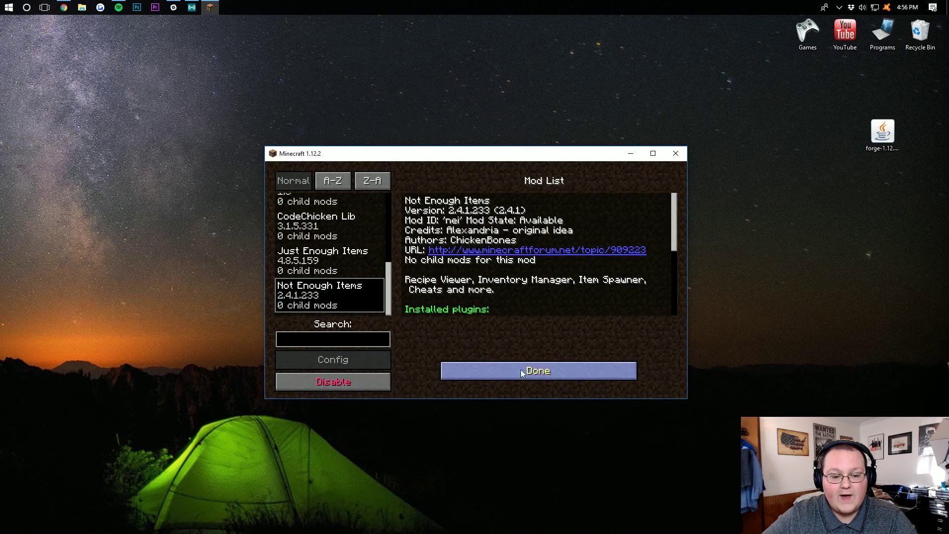
{"action": "left_click", "coordinate": [313, 262]}
{"action": "left_click", "coordinate": [306, 237]}
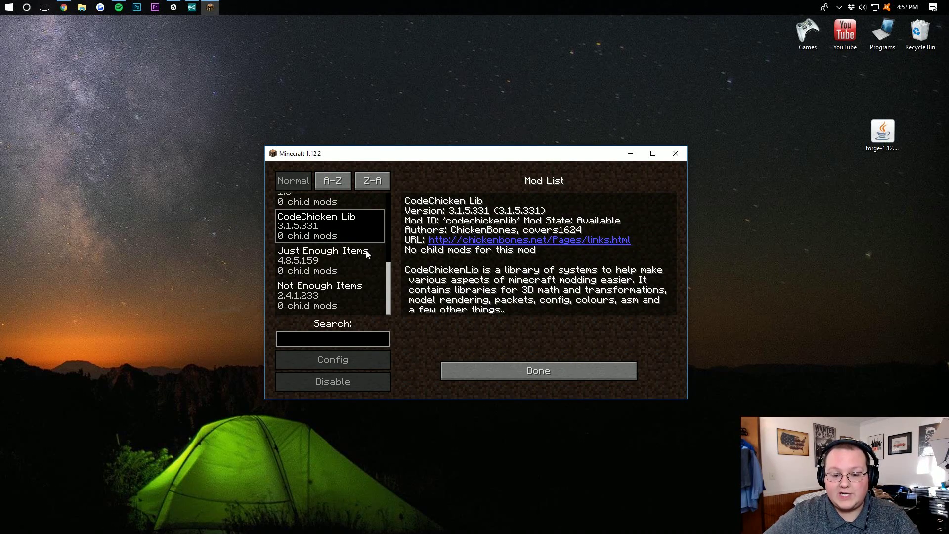
{"action": "left_click", "coordinate": [553, 372]}
Load a saved singleplayer world
{"action": "left_click", "coordinate": [488, 280]}
{"action": "double_click", "coordinate": [422, 228]}
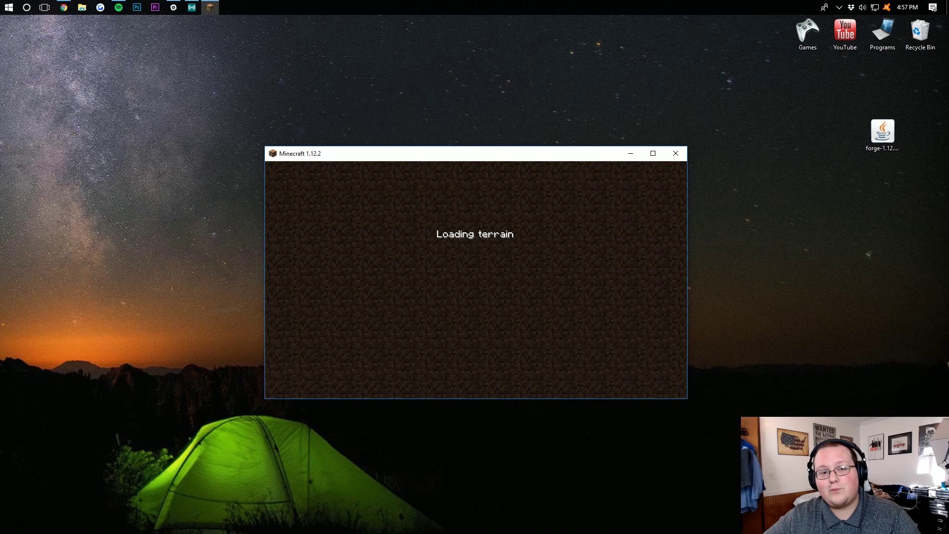
Open the inventory with E to display the NEI item panel
{"action": "key", "text": "e"}
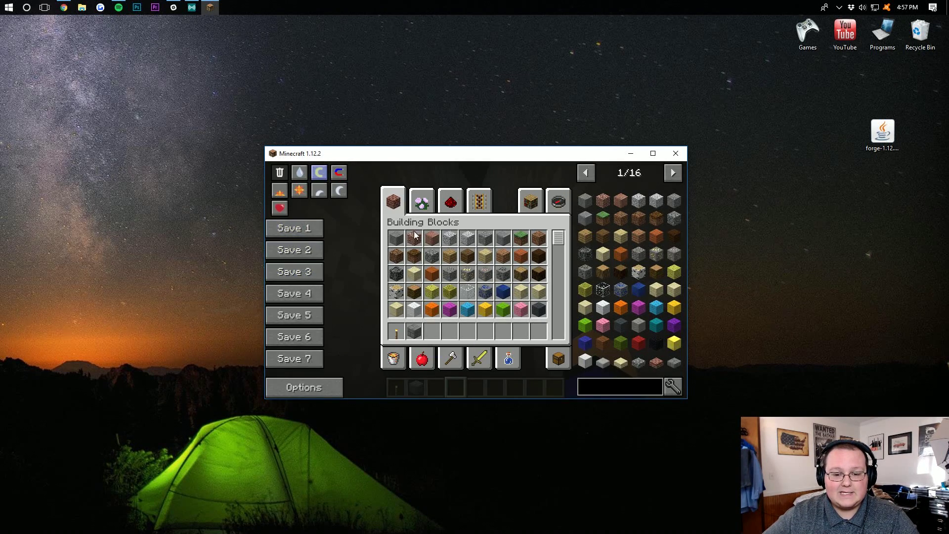